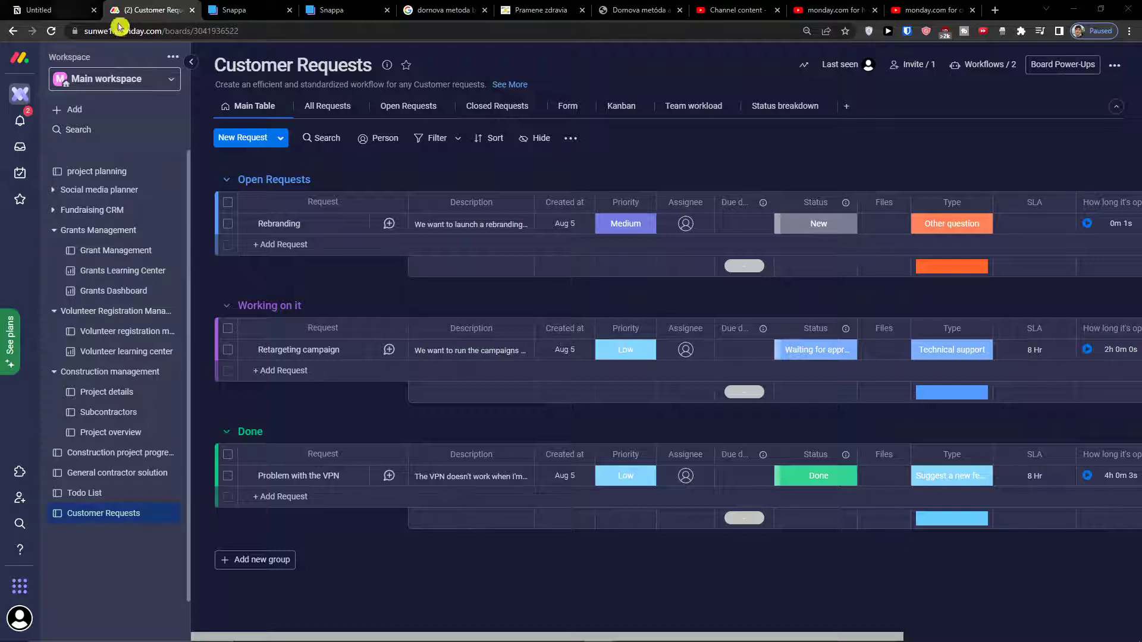
Find the Inventory Management template in the template center and use it to create a board in the workspace.
left_click(127, 115)
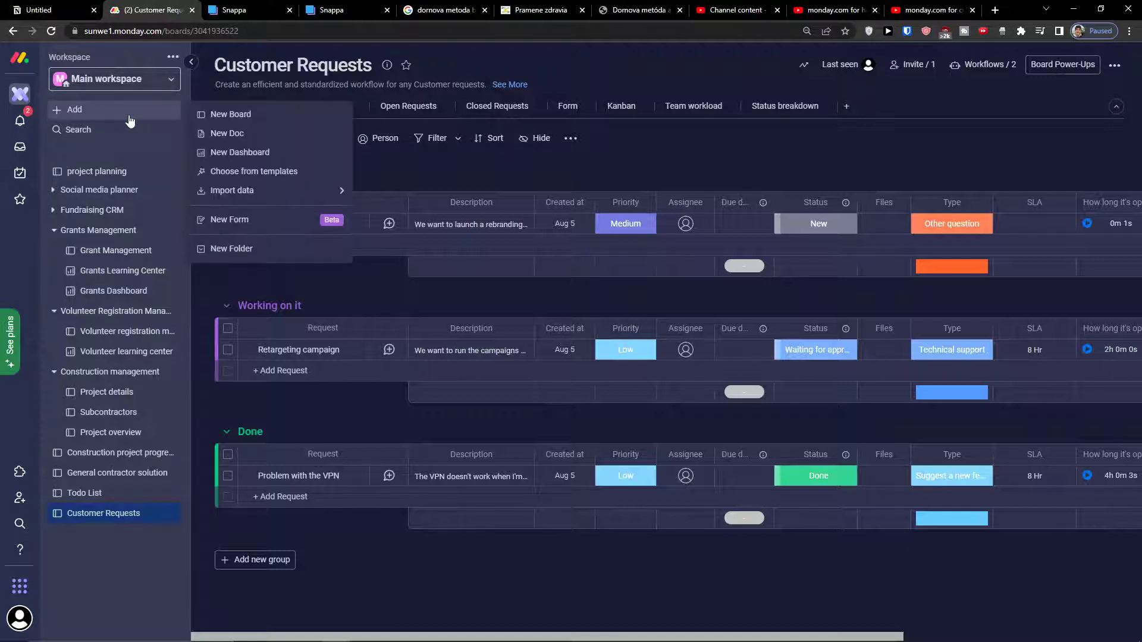
left_click(240, 172)
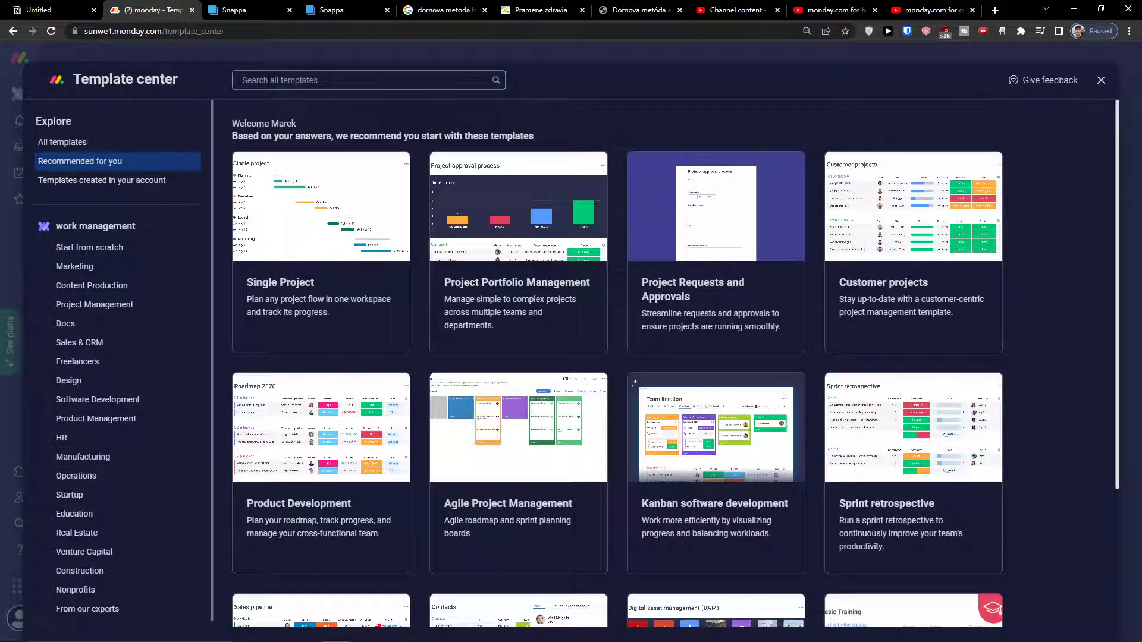
type("inver")
type("t")
left_click(303, 236)
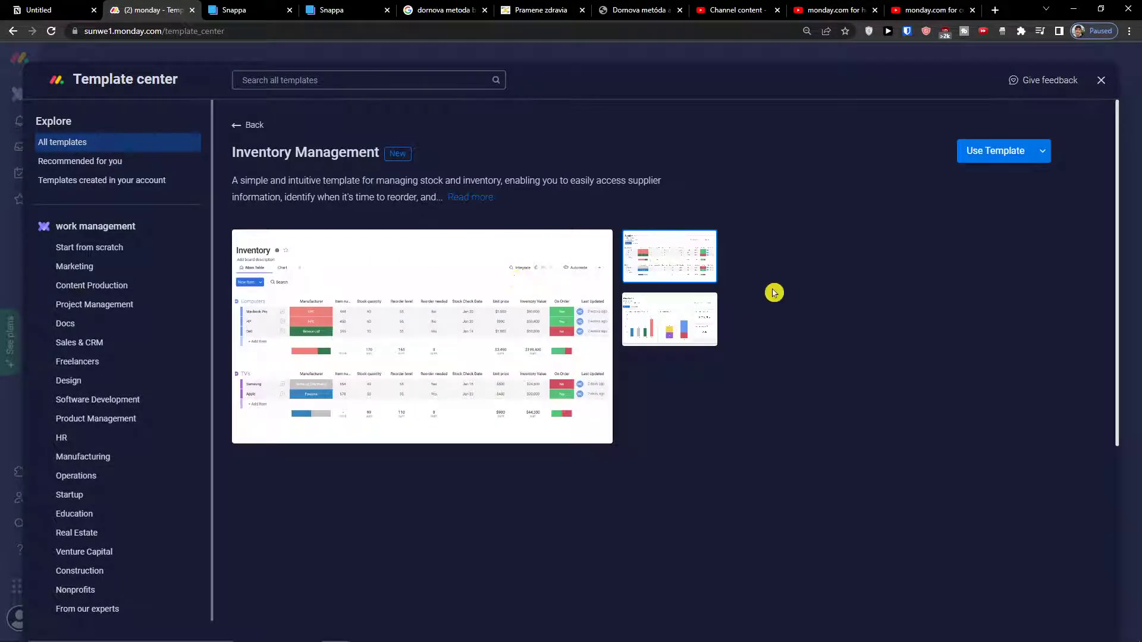
left_click(1001, 156)
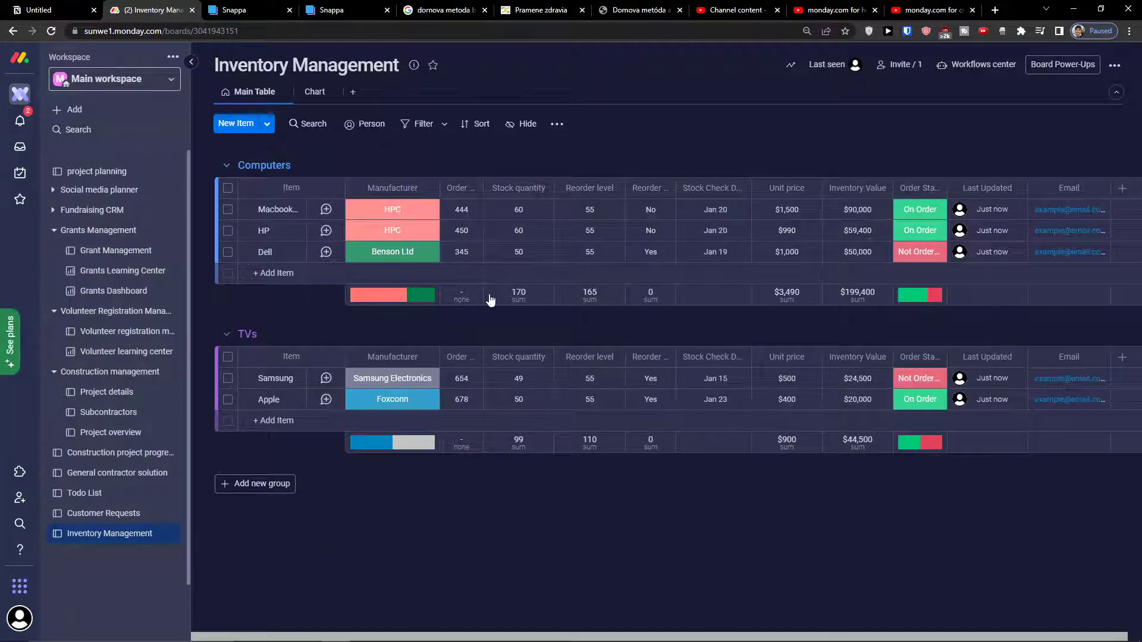
Widen the Item column and add a new group named "Type Of Clothes" below TVs.
left_click(336, 190)
left_click_drag(340, 192, 459, 183)
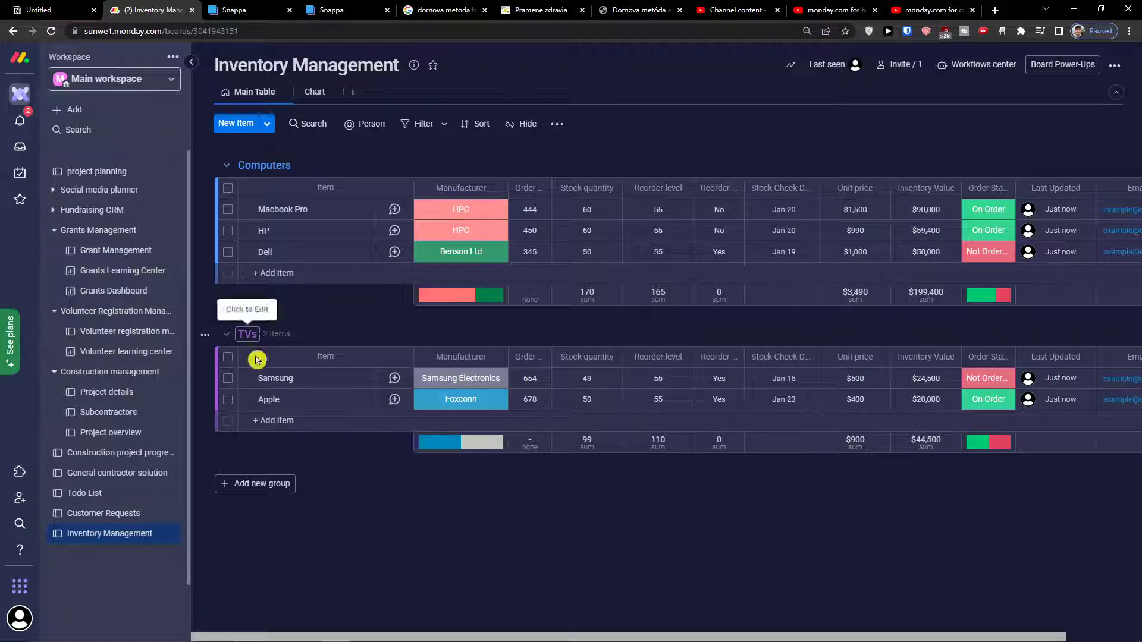
left_click(240, 486)
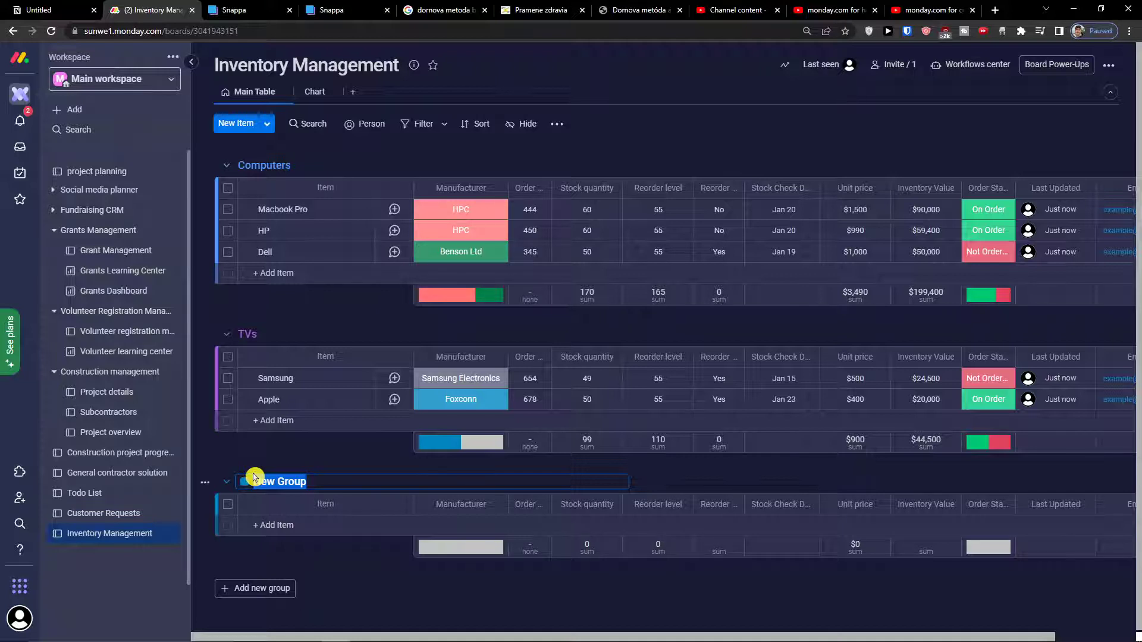
key("BackSpace")
type("Type Of Clothes")
key("Return")
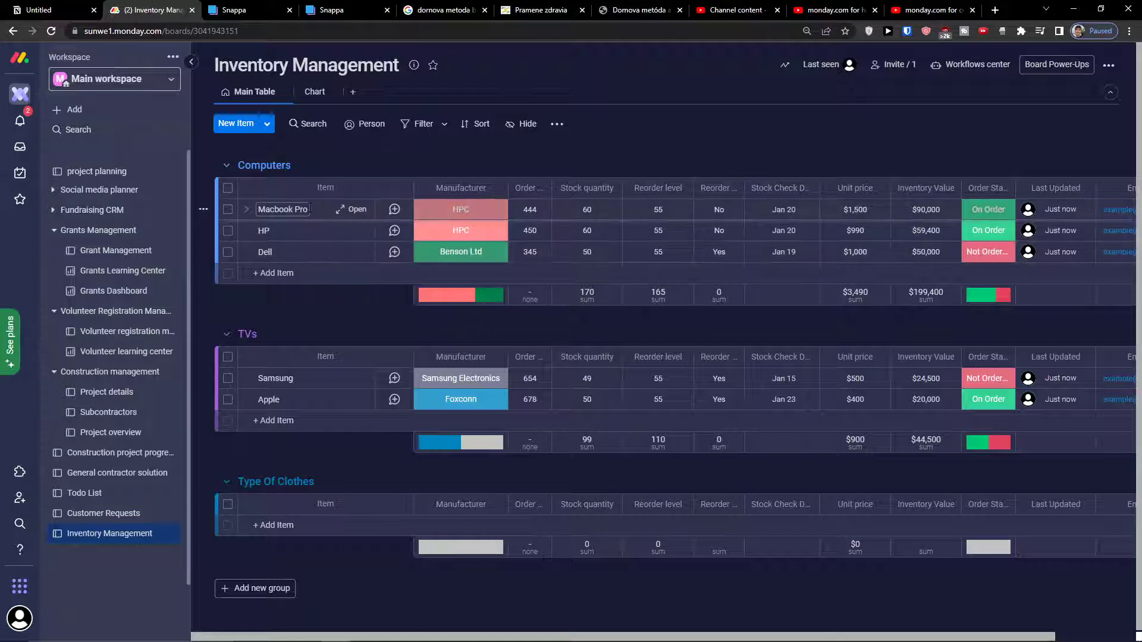
Add a new item named "Philips" to the TVs group.
left_click(306, 420)
type("Phil")
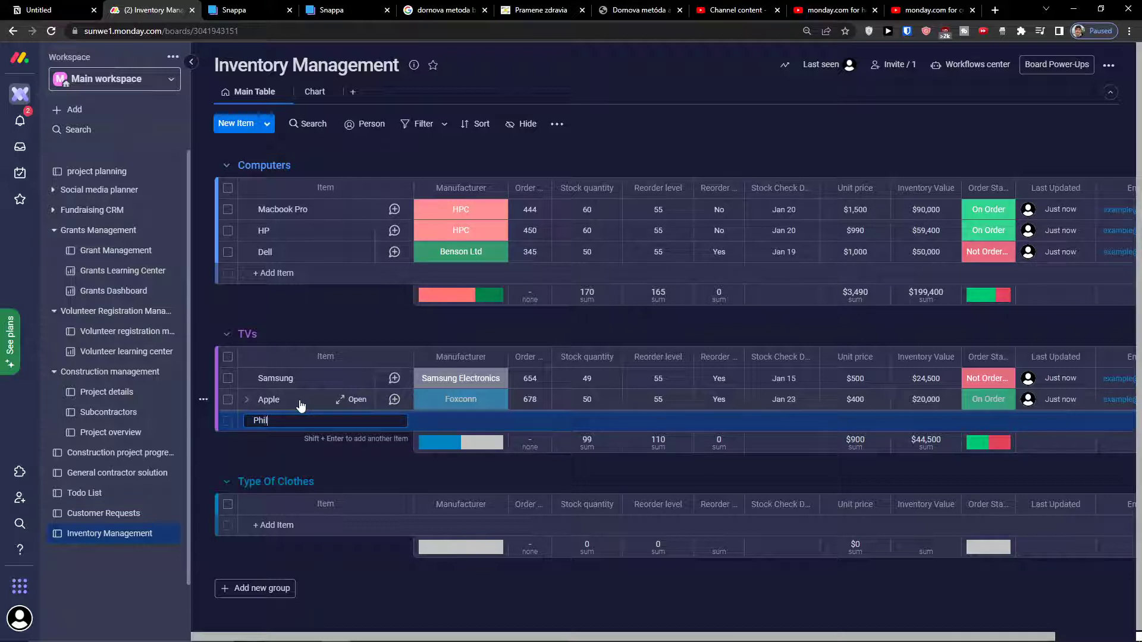
key("Return")
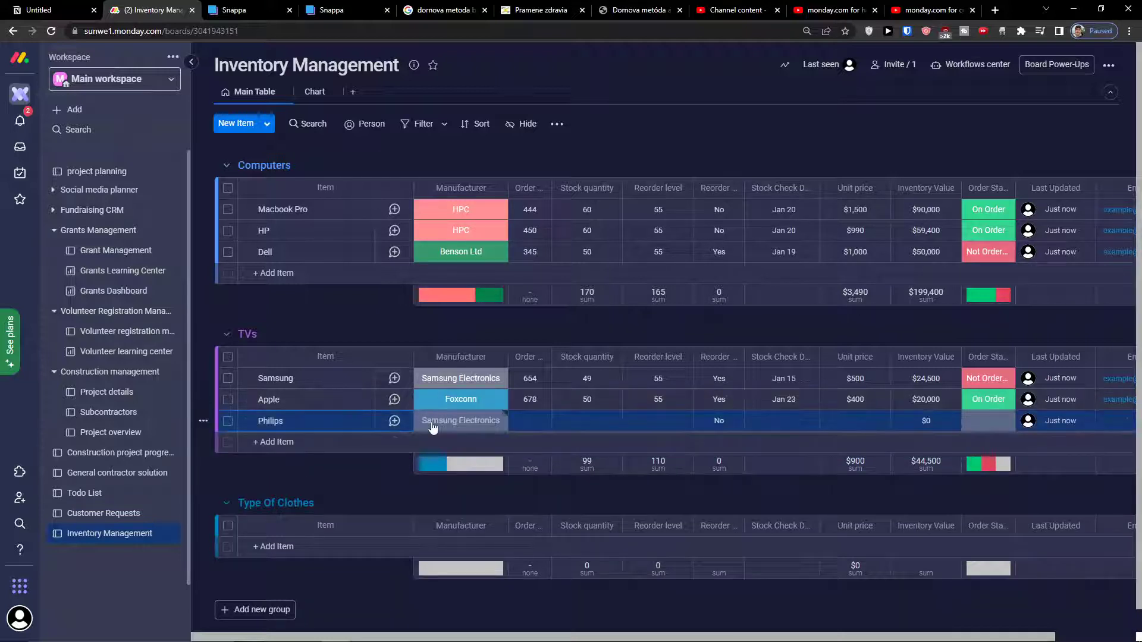
Create a new manufacturer label "Phillips" and assign it to the Philips item.
left_click(433, 427)
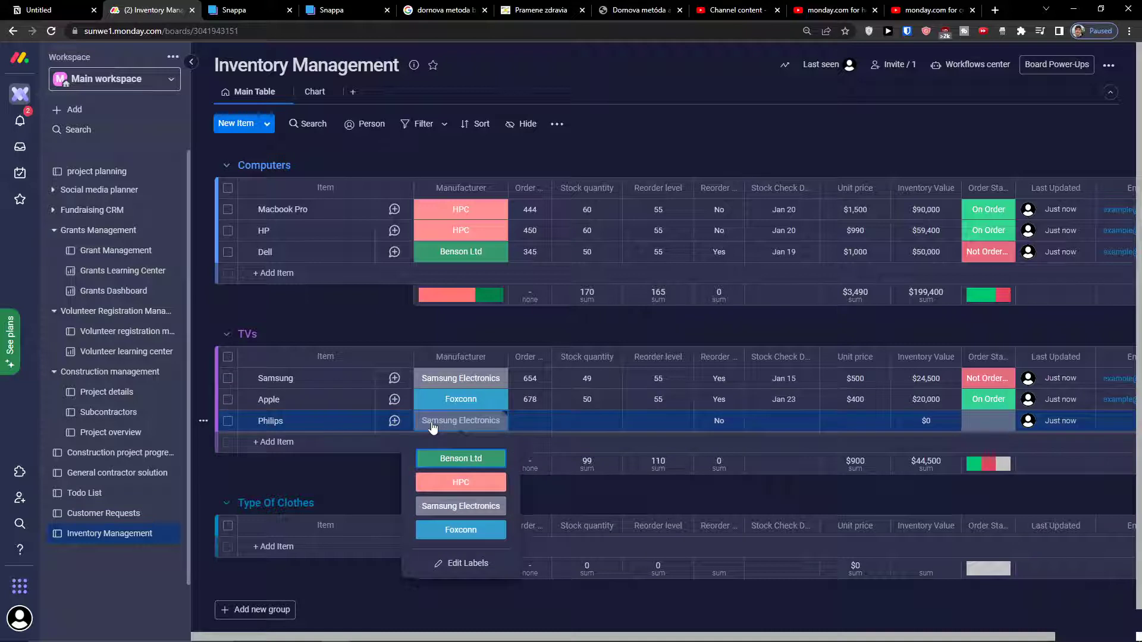
left_click(441, 565)
left_click(457, 554)
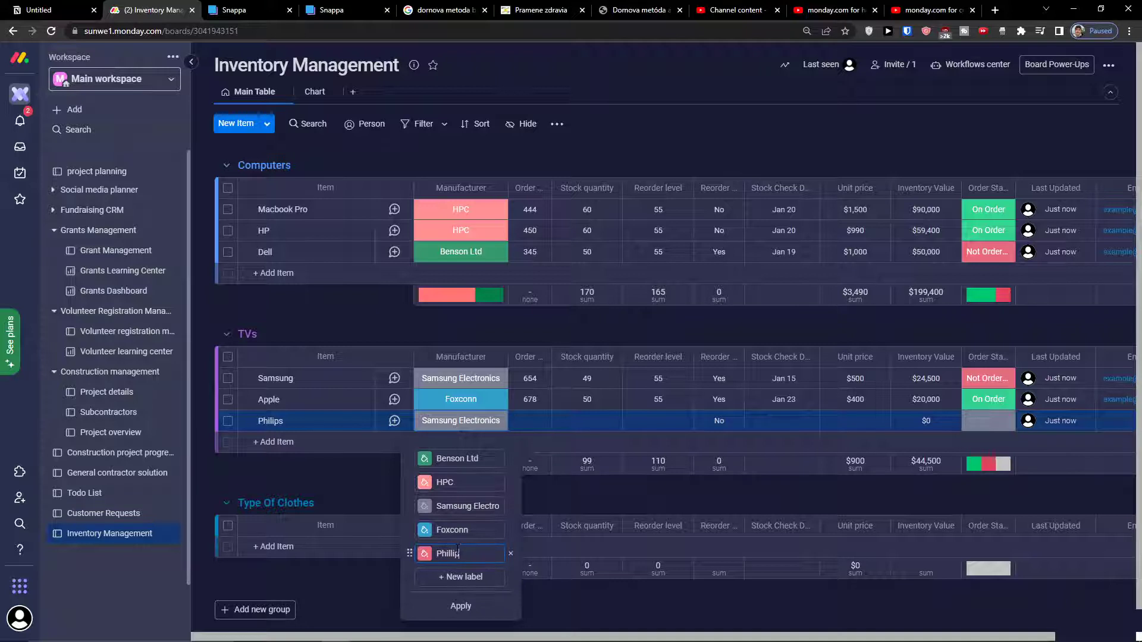
type("Phillips")
left_click(460, 609)
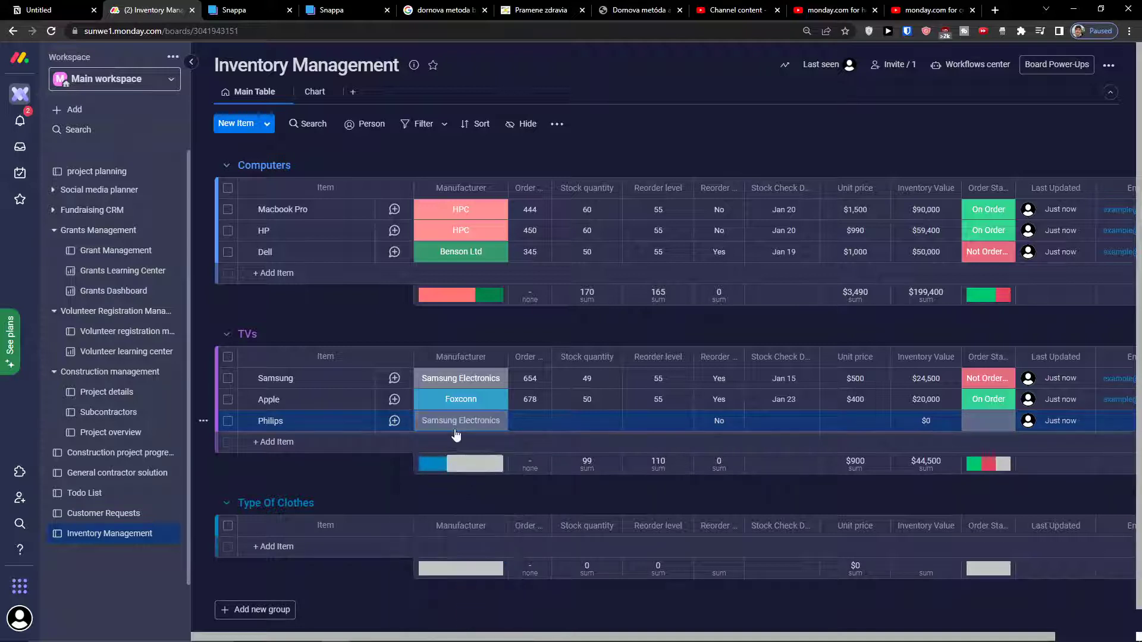
left_click(457, 429)
left_click(469, 553)
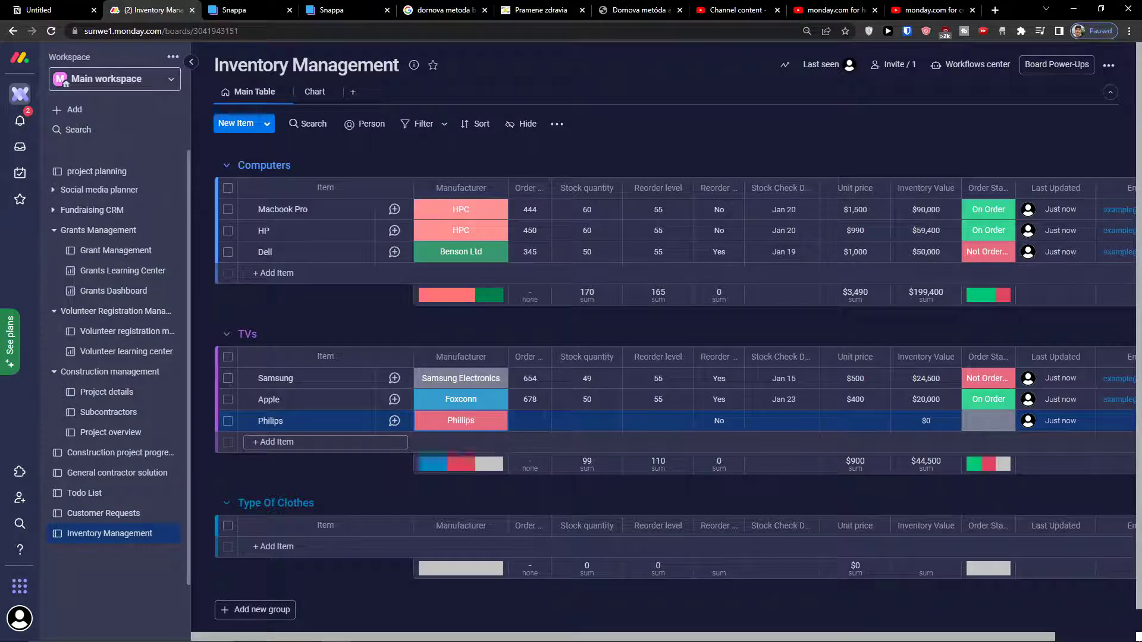
Widen the Order ID column to show its full title and fill in the Philips item's order ID.
left_click(526, 420)
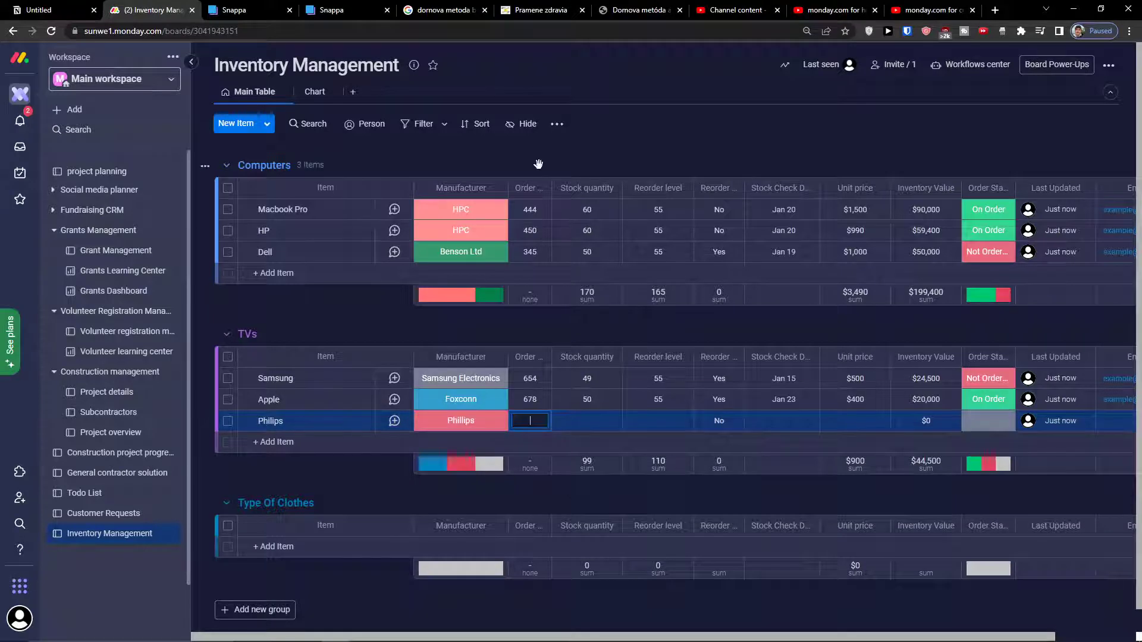
left_click(555, 188)
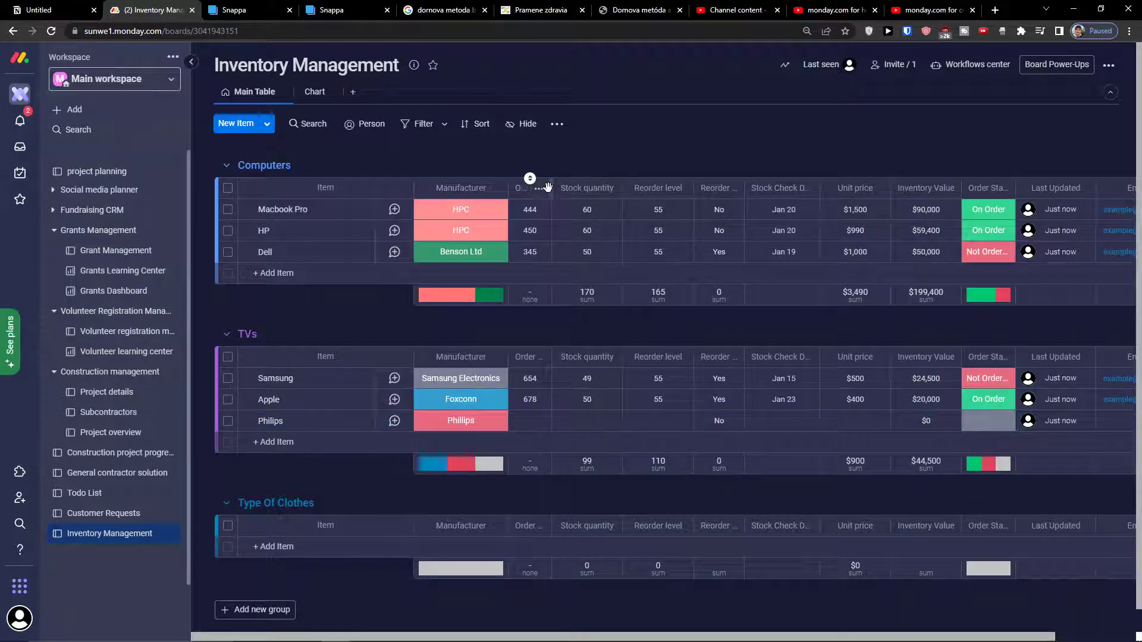
left_click_drag(550, 188, 662, 188)
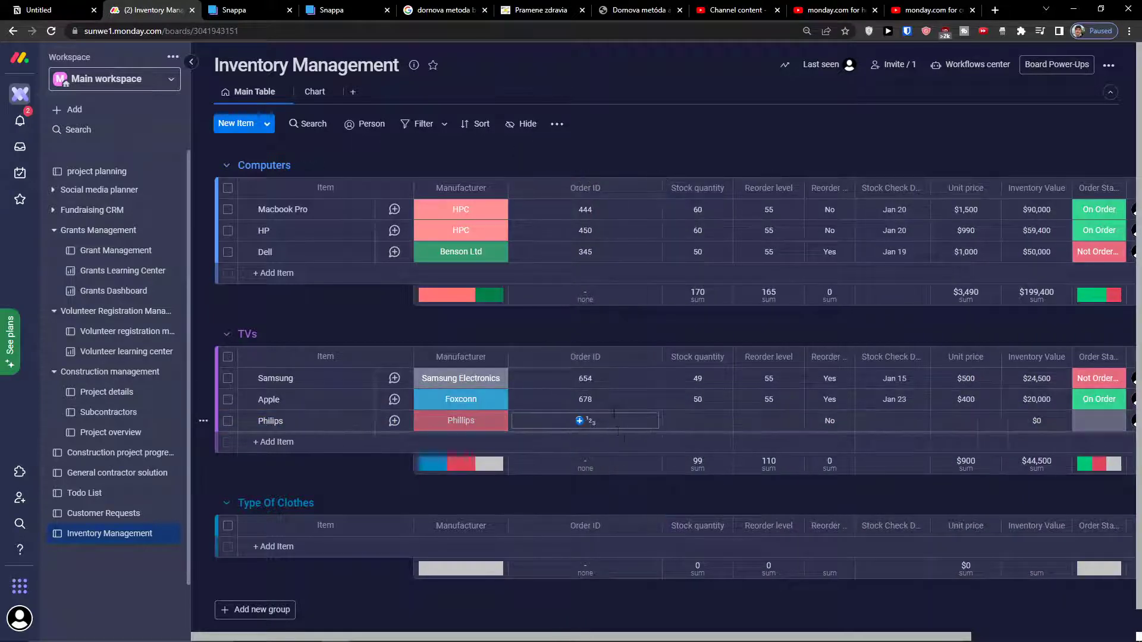
left_click(614, 418)
type("5")
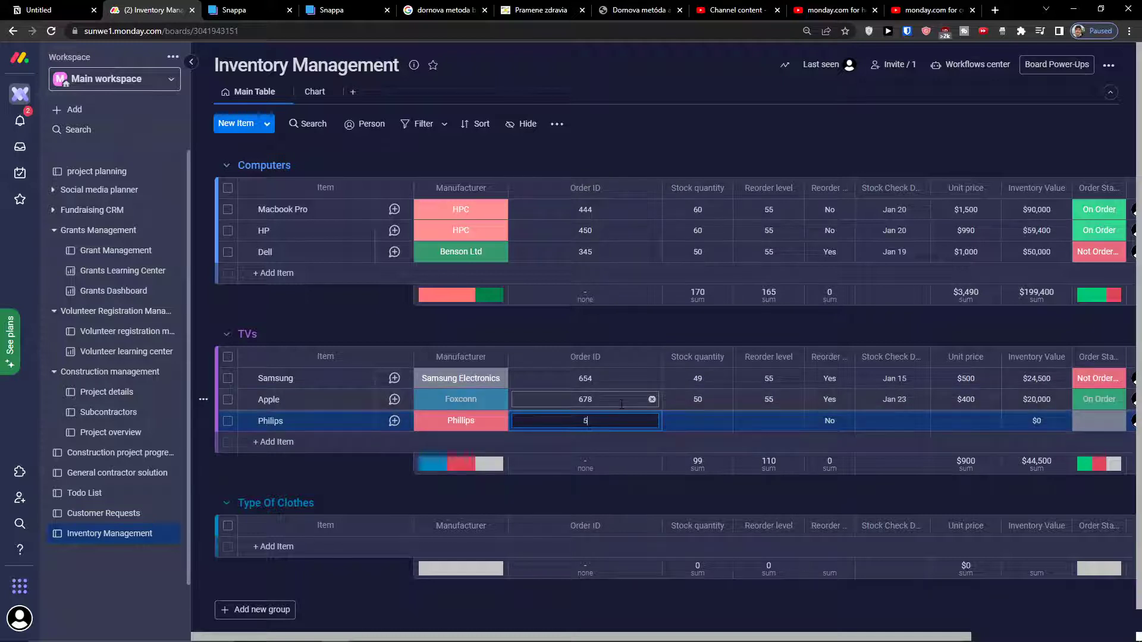
type("11")
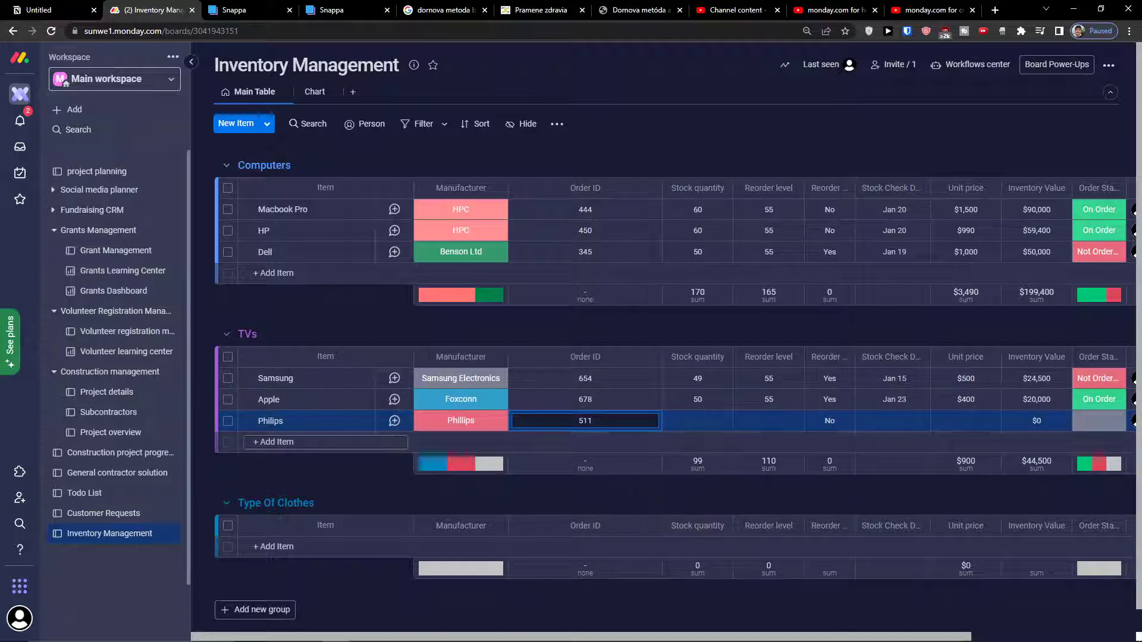
Set the Philips item's stock quantity to 25 and its reorder level to 55.
left_click(702, 422)
type("25")
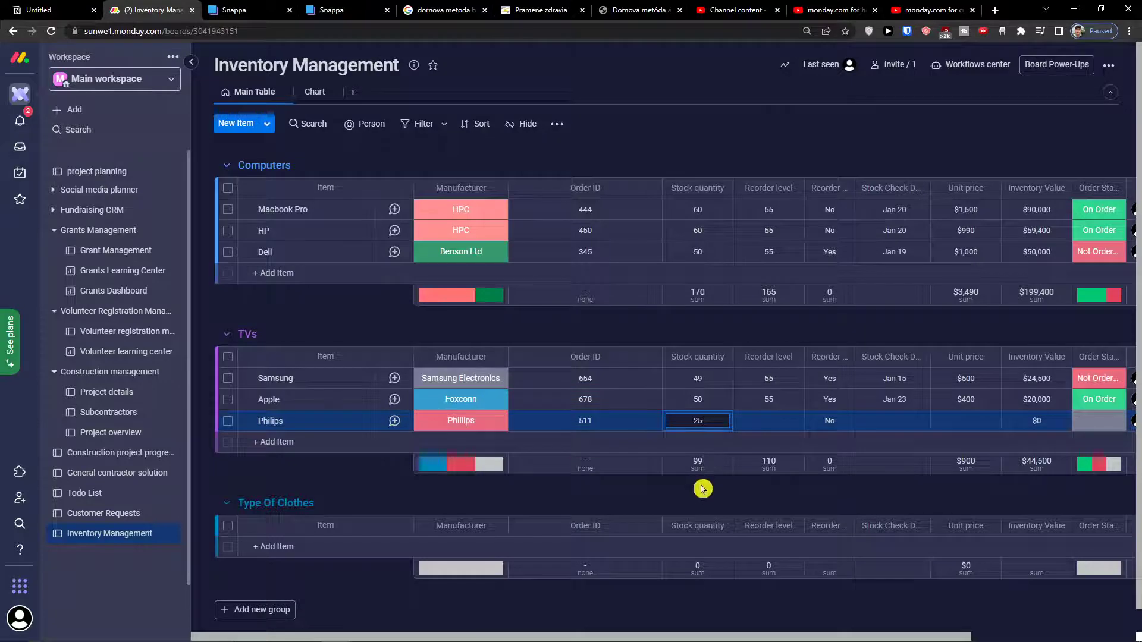
key("Return")
left_click_drag(681, 637, 771, 638)
left_click(660, 421)
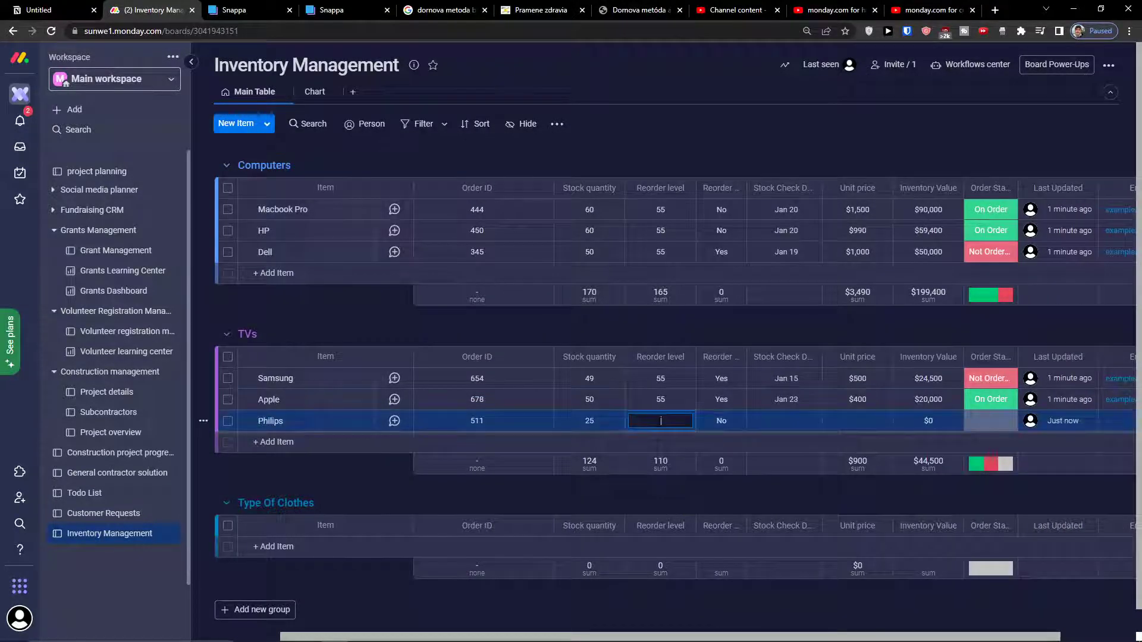
type("55")
key("Return")
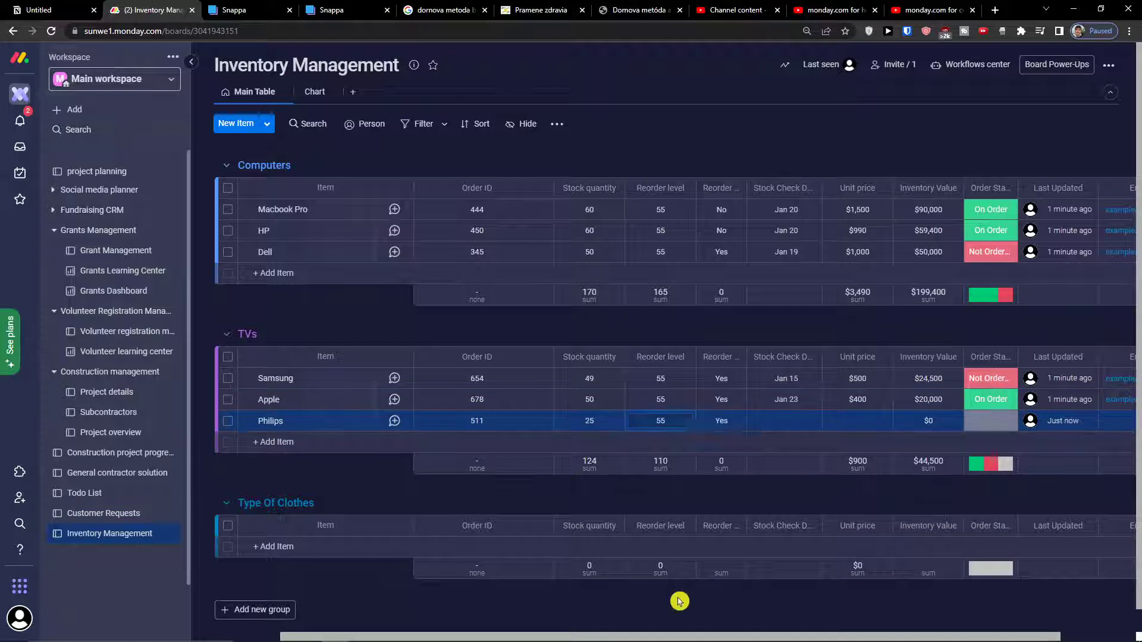
Check the full titles of the truncated reorder and stock check columns, and set the Philips item's stock check date to August 6.
left_click(720, 188)
double_click(726, 188)
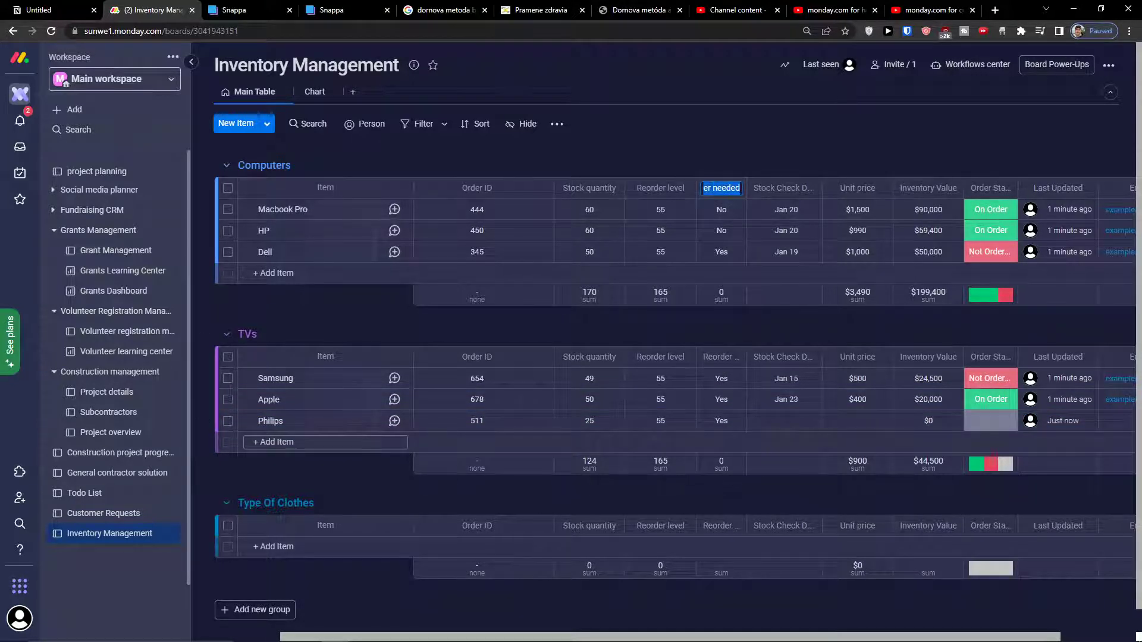
left_click(785, 421)
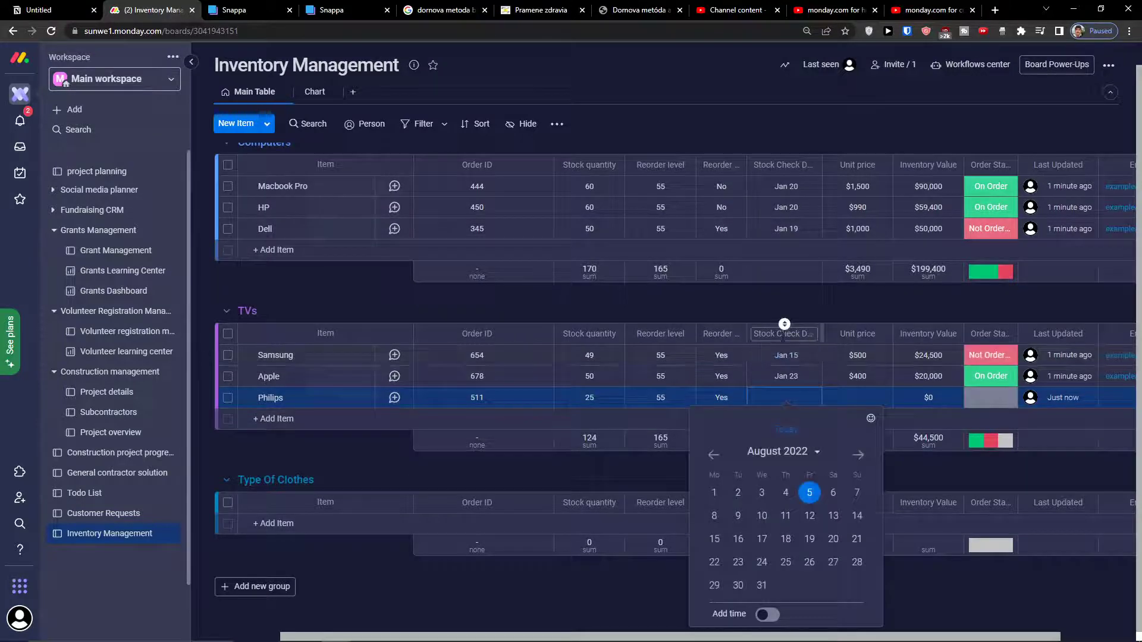
left_click(784, 333)
triple_click(785, 334)
left_click(775, 396)
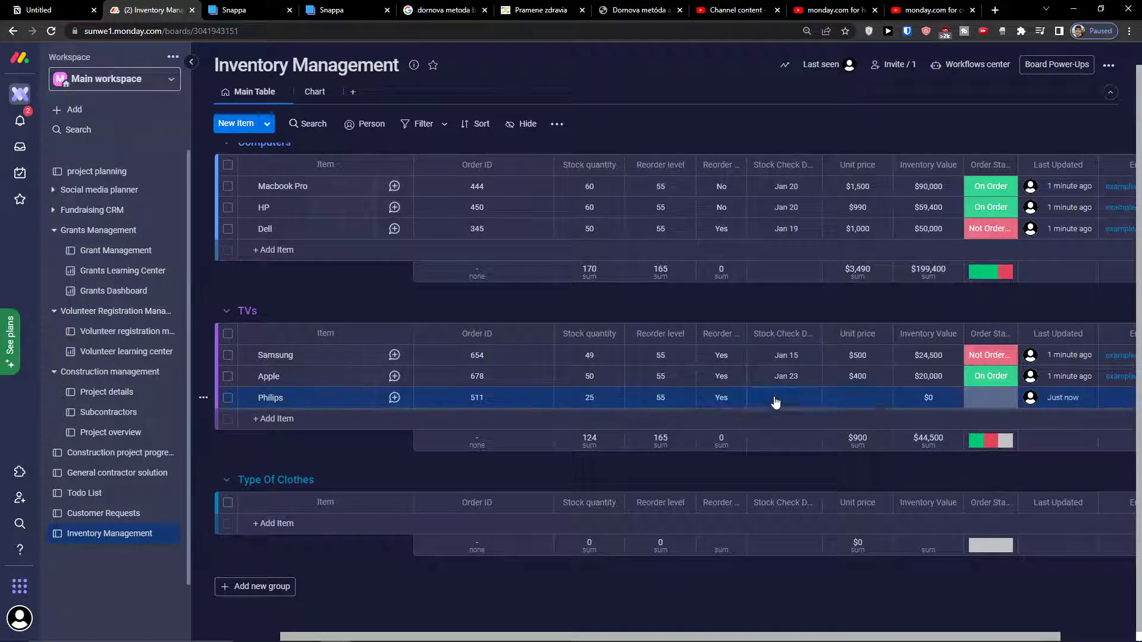
left_click(833, 492)
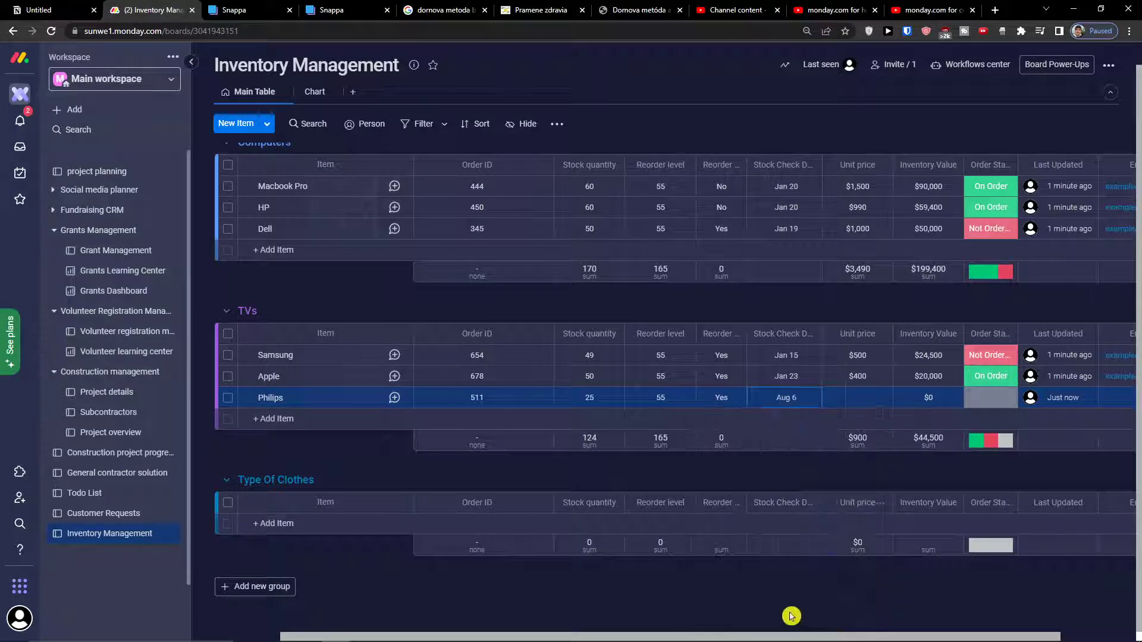
Set the Philips item's unit price to $500.
left_click_drag(782, 634, 861, 632)
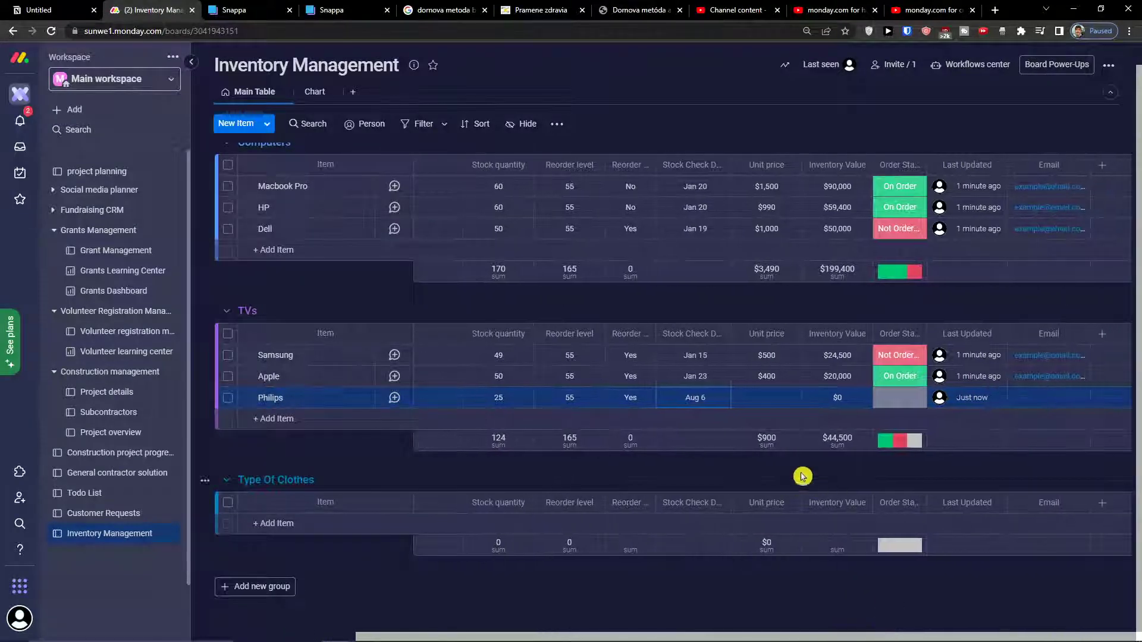
left_click(766, 397)
type("500")
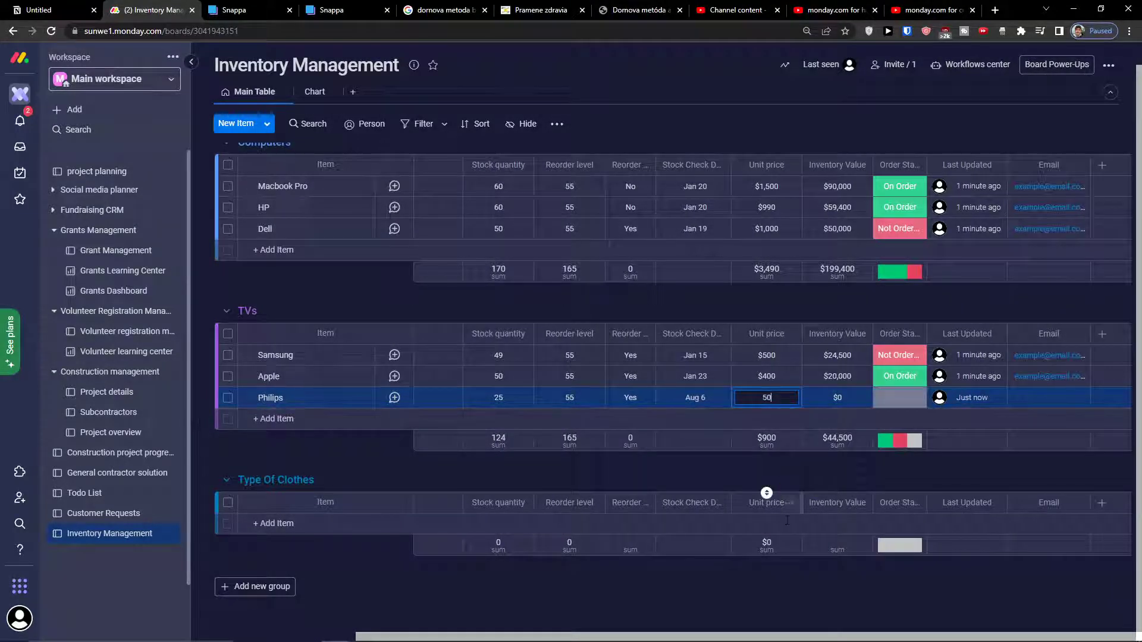
left_click(774, 598)
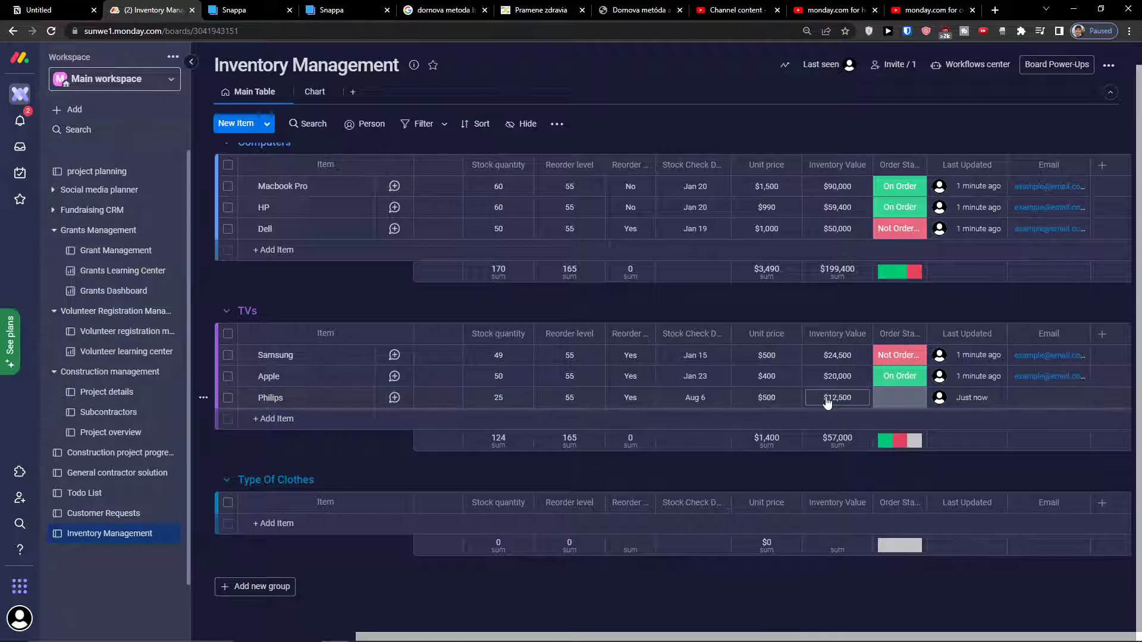
Examine the formula behind the Philips item's Inventory Value without changing it.
left_click(835, 397)
left_click(944, 609)
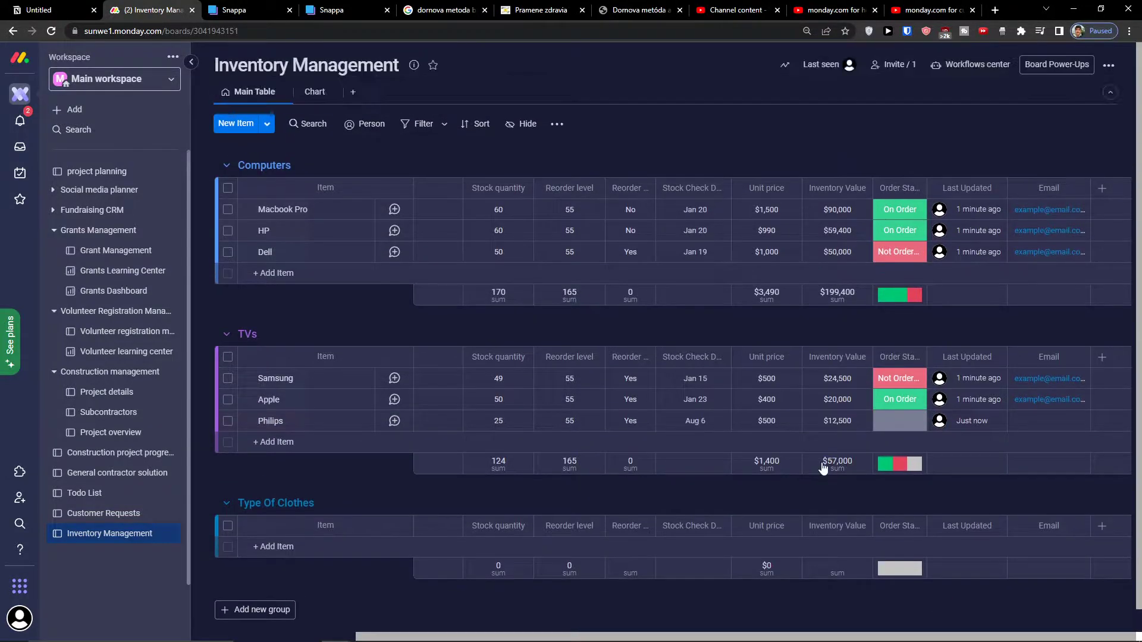
left_click(825, 422)
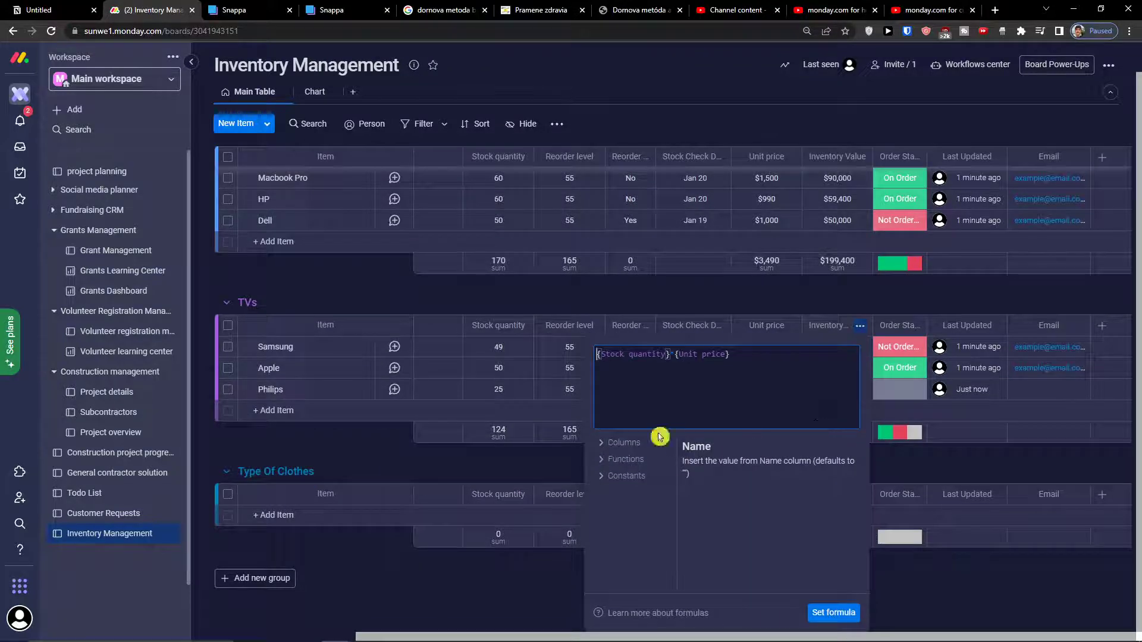
left_click(982, 582)
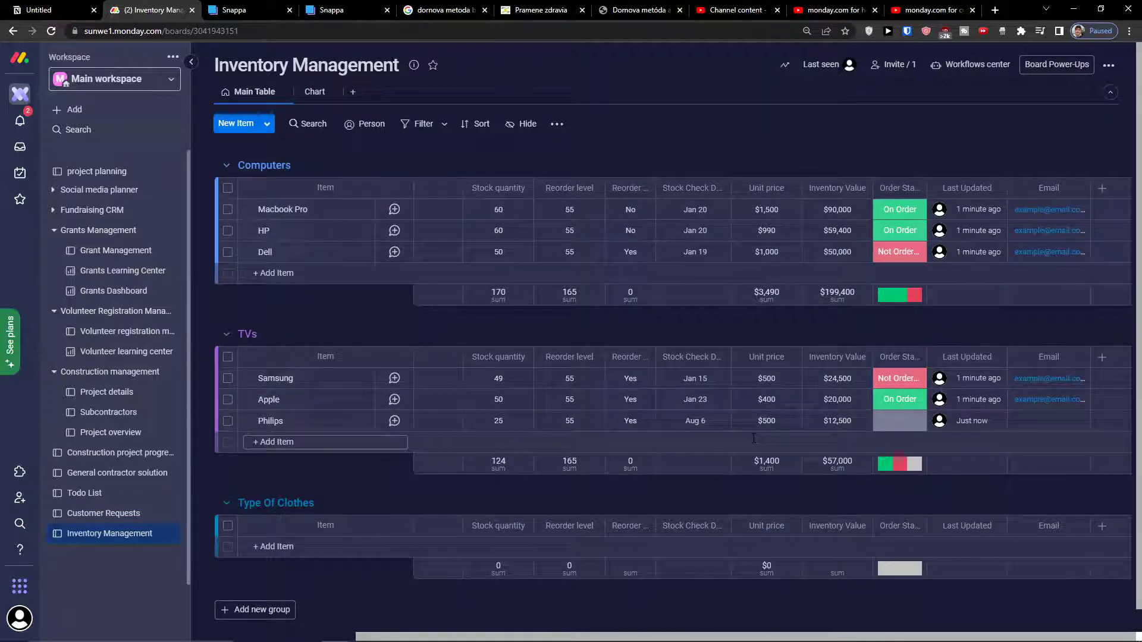
Set the Philips item's order status to Not Ordered and look at its empty Email field.
left_click(890, 424)
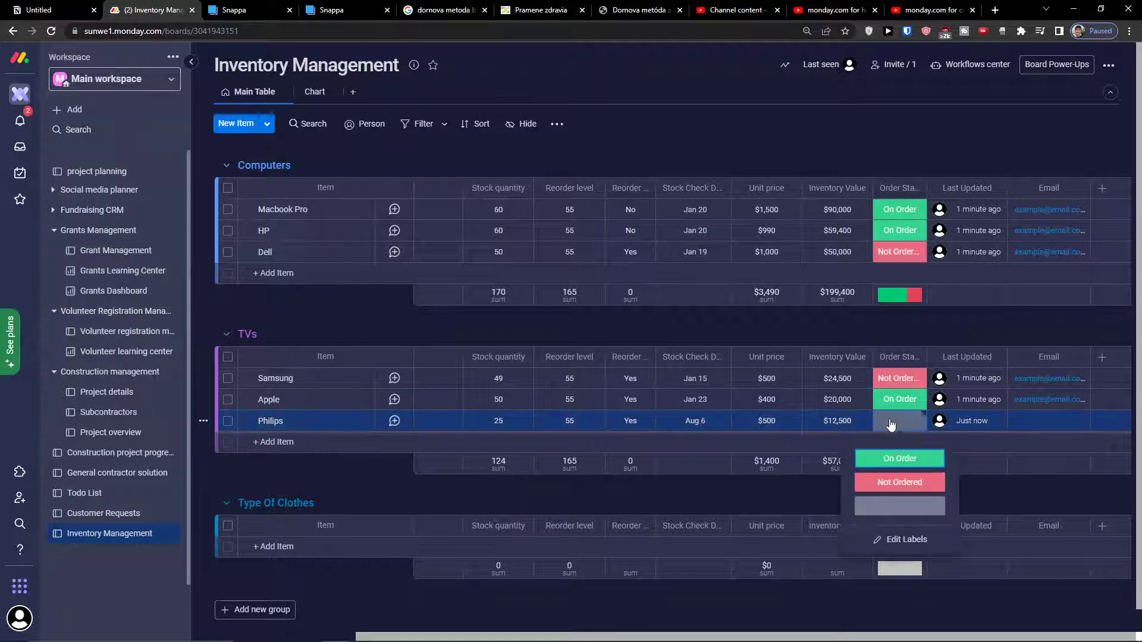
left_click(880, 494)
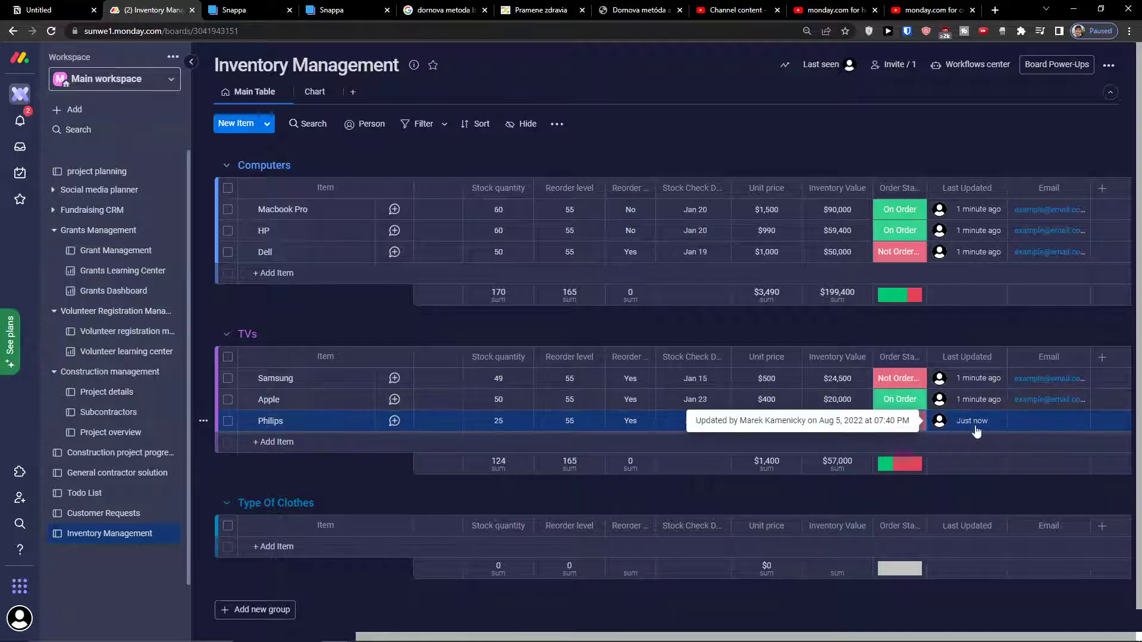
left_click(1045, 419)
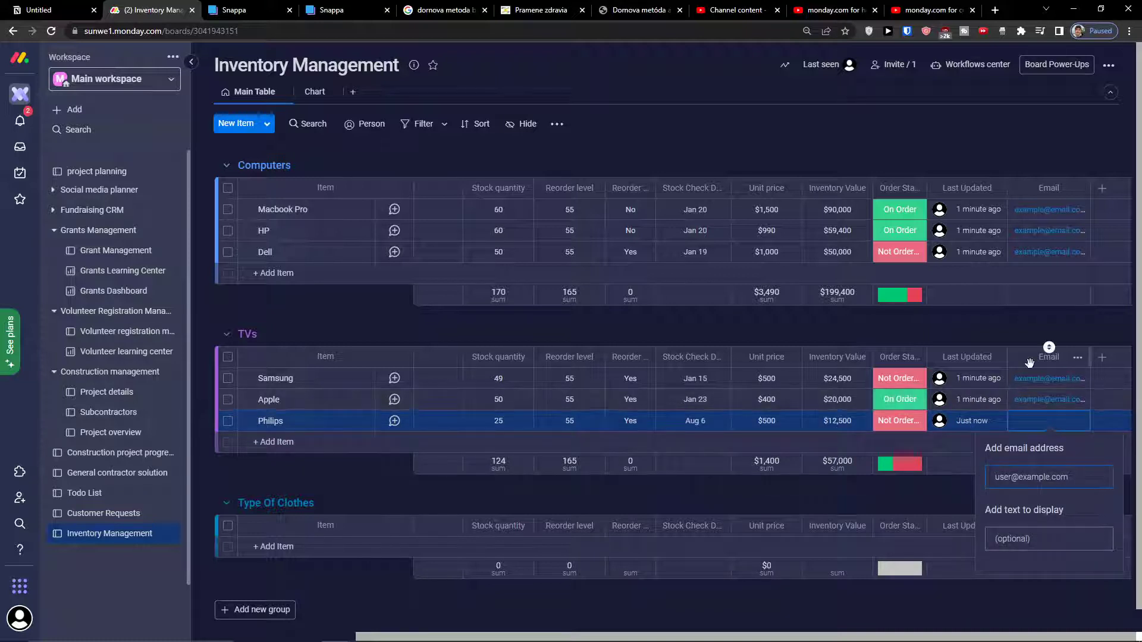
left_click_drag(586, 639, 264, 641)
left_click_drag(421, 638, 344, 637)
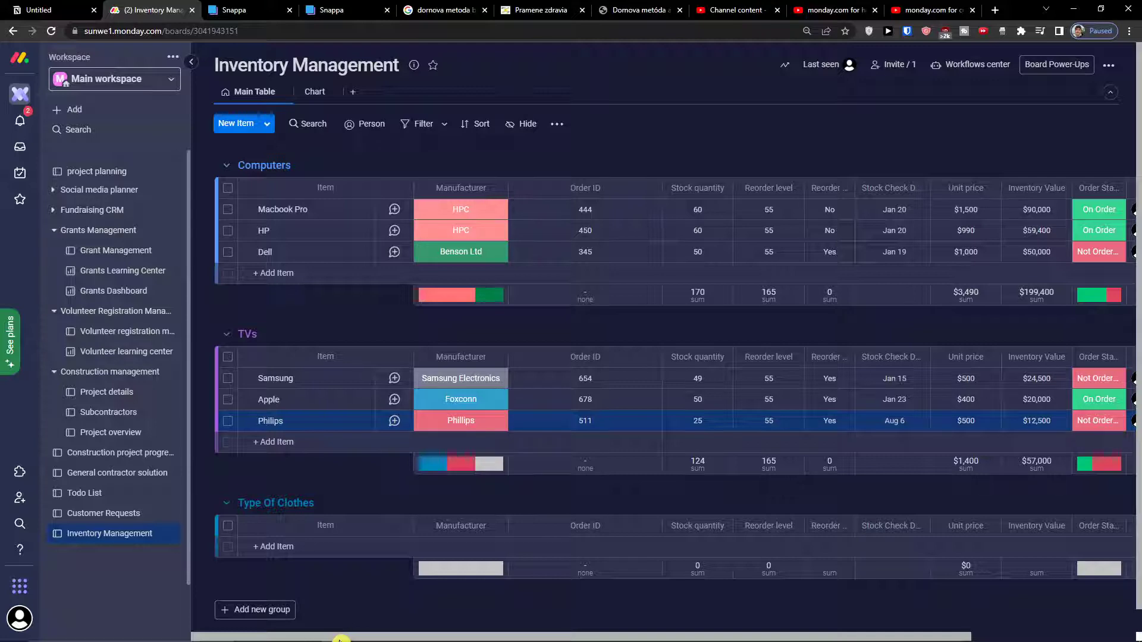
Delete the Construction management folder from the Main workspace.
left_click_drag(348, 639, 321, 607)
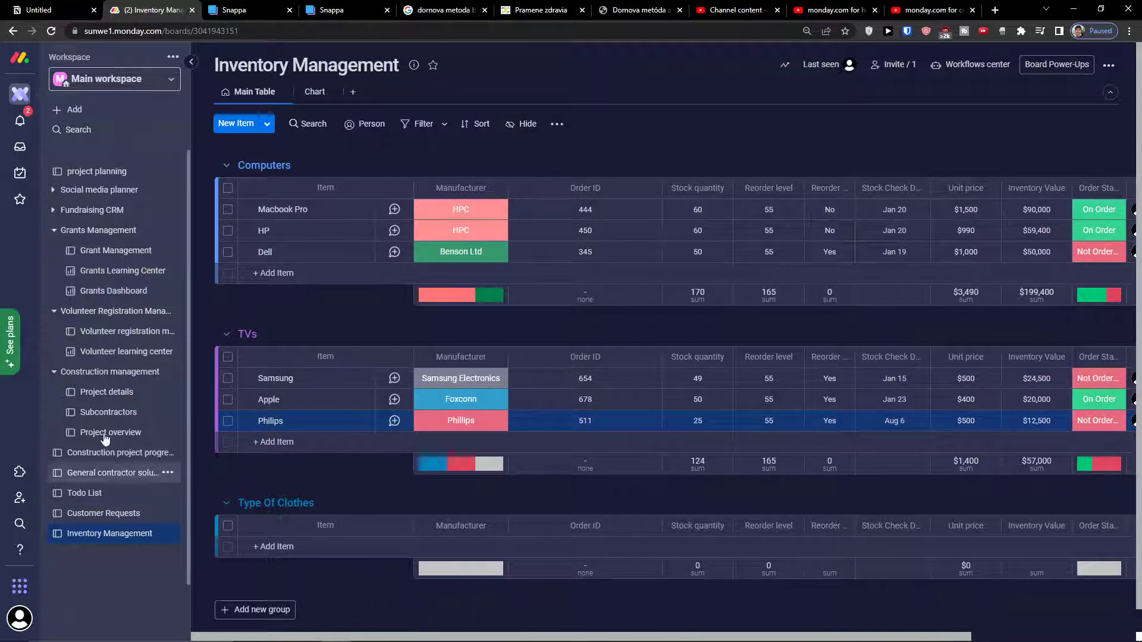
left_click(171, 373)
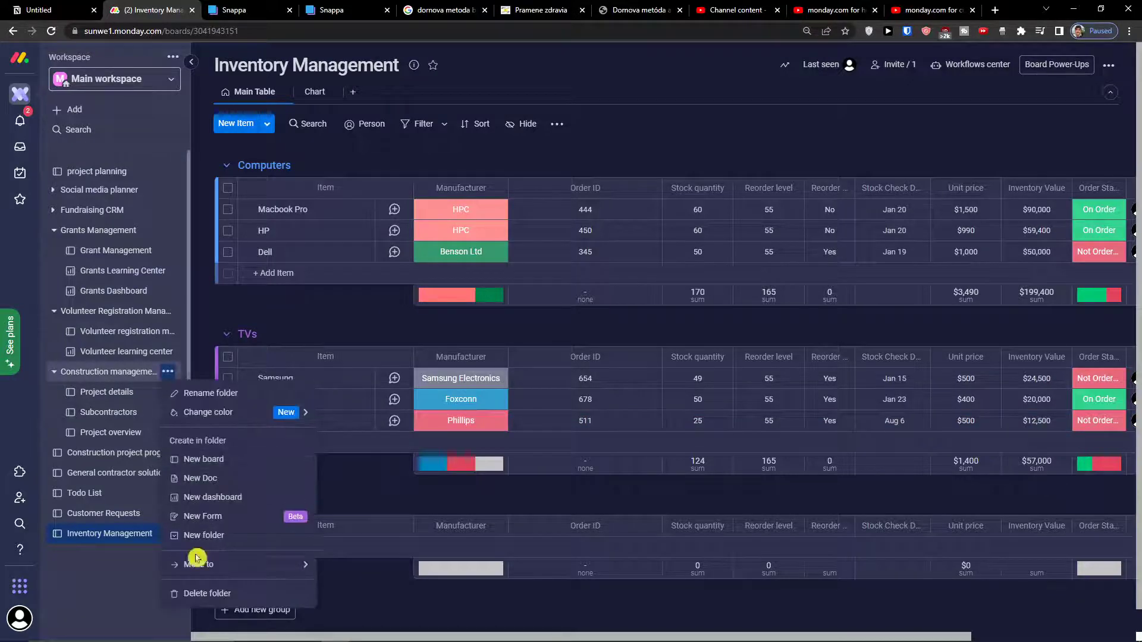
left_click(190, 588)
left_click(705, 148)
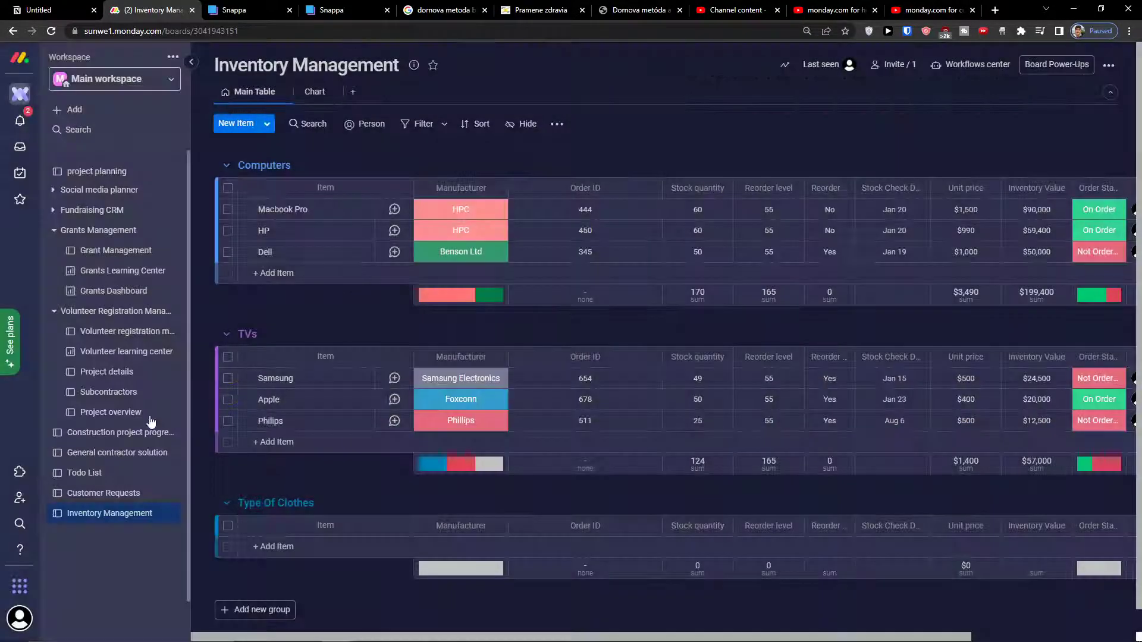
Delete the Volunteer Registration Management and Grants Management folders from the Main workspace.
left_click(167, 311)
left_click(209, 533)
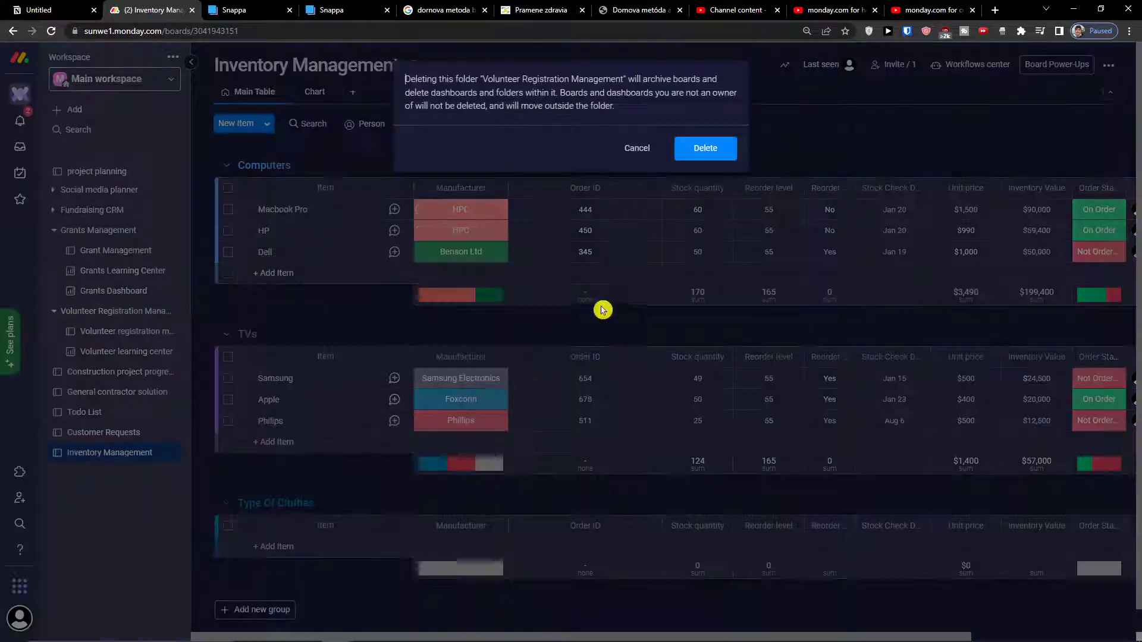
left_click(706, 146)
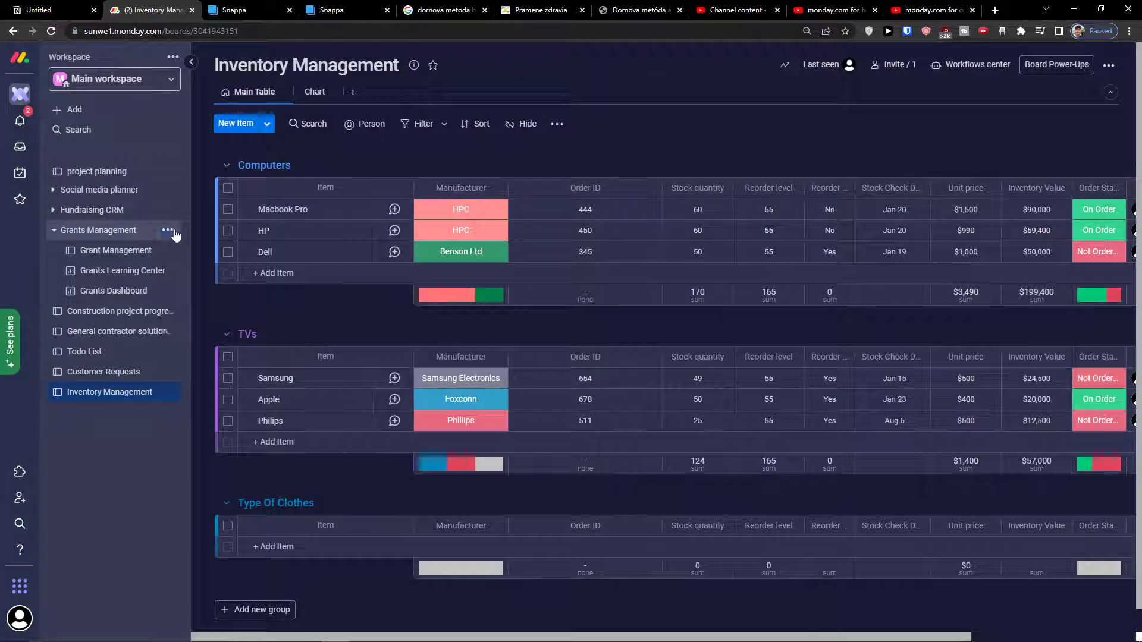
left_click(167, 230)
left_click(209, 452)
left_click(706, 147)
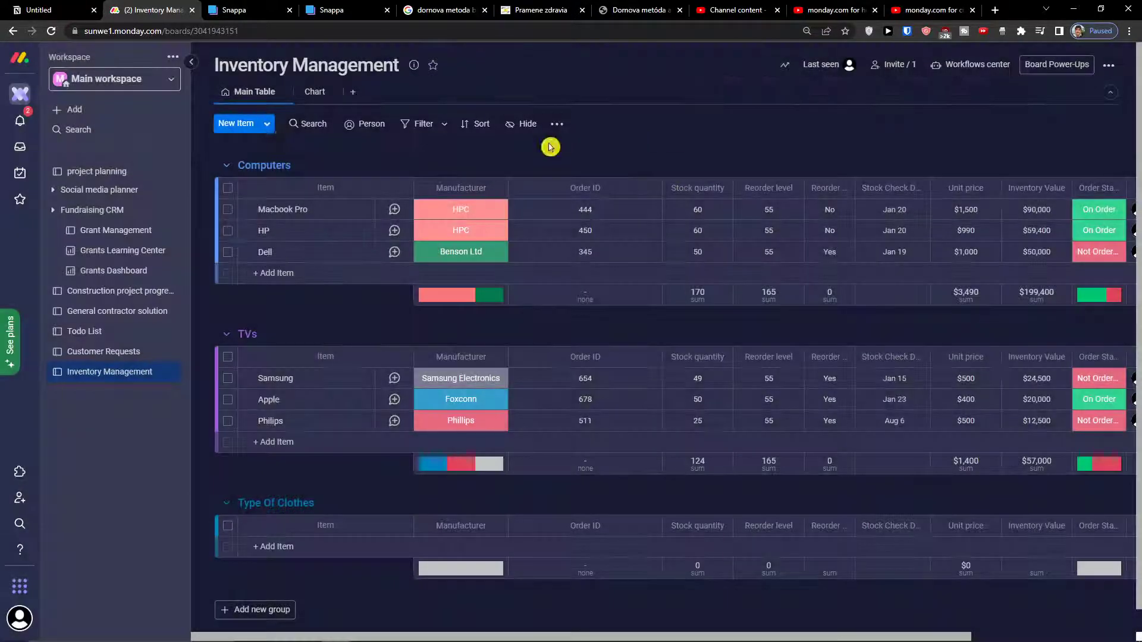
Create a main-privacy board with the default name New Board that manages tasks.
left_click(100, 113)
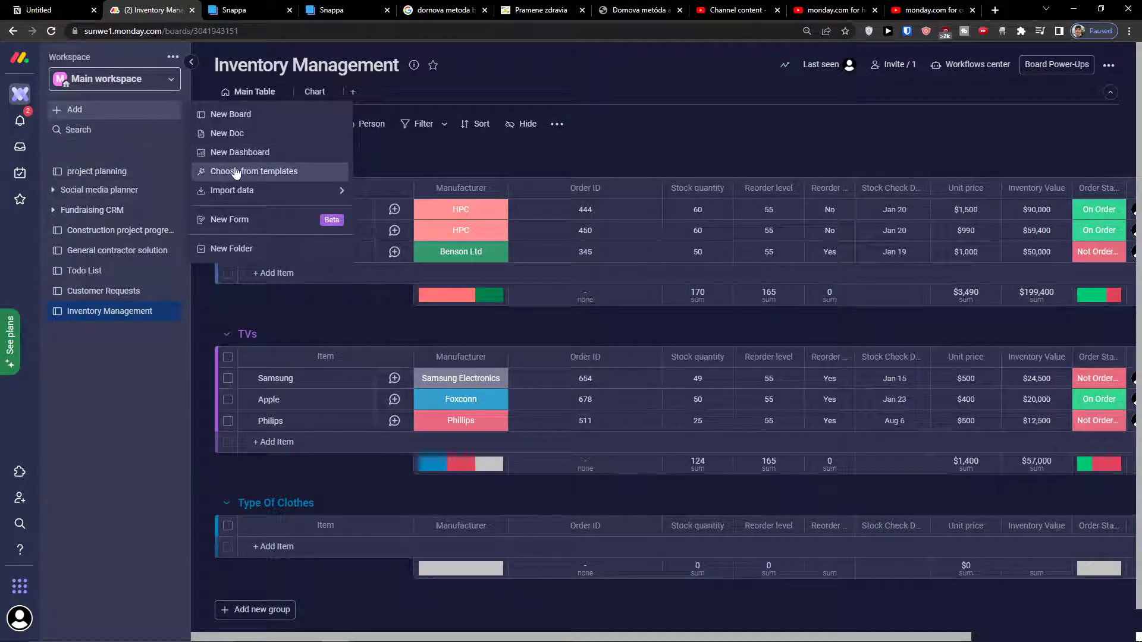
left_click(131, 365)
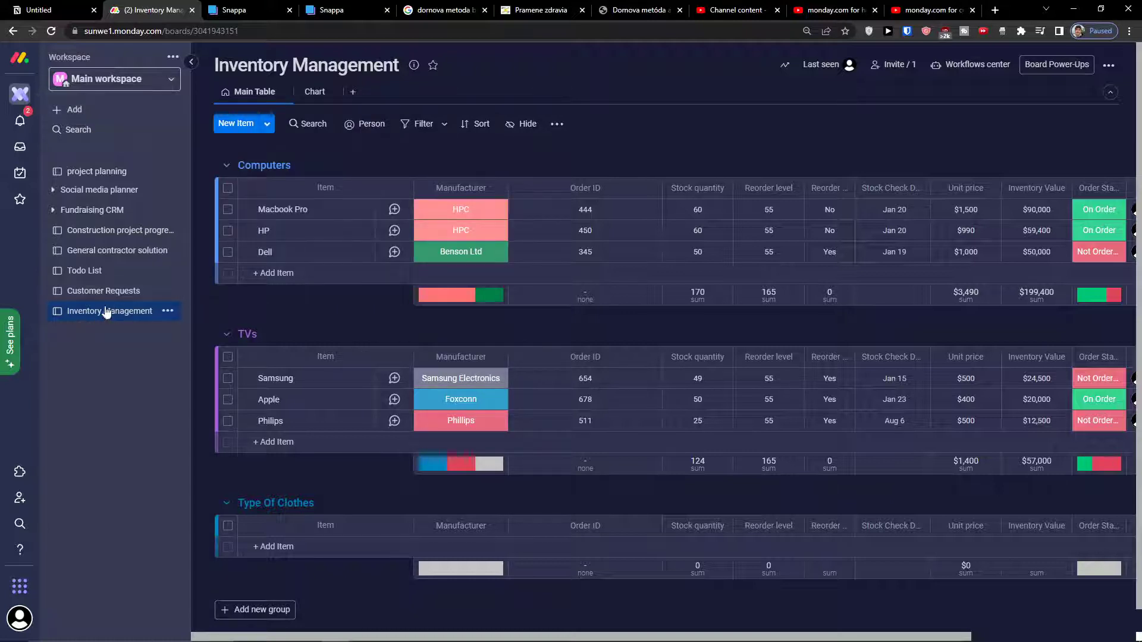
left_click(119, 114)
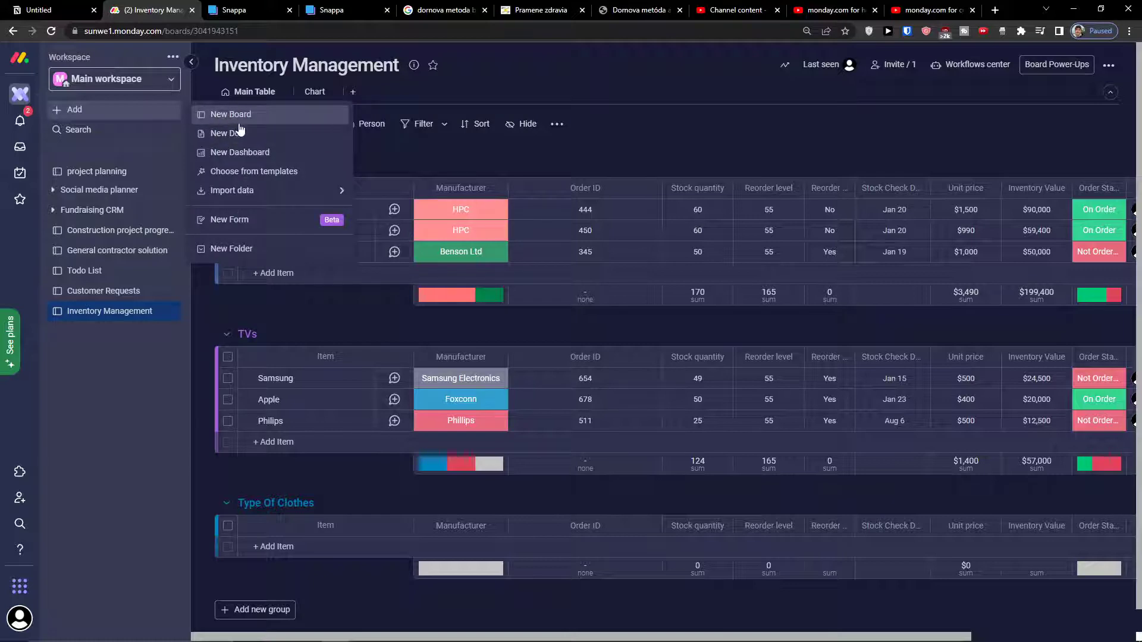
left_click(216, 116)
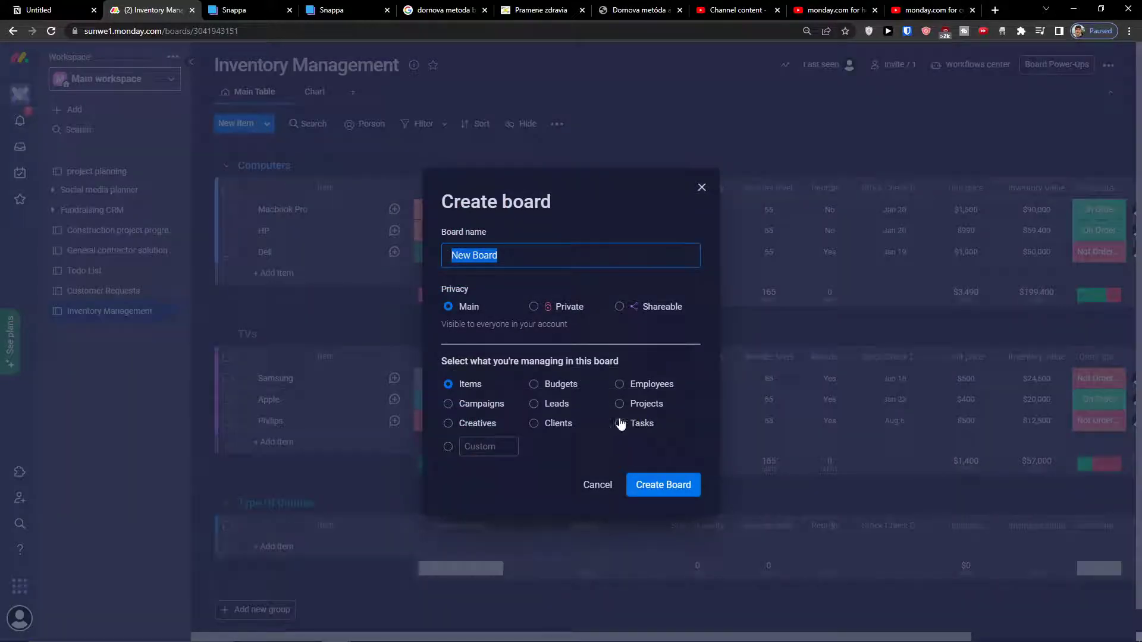
left_click(618, 423)
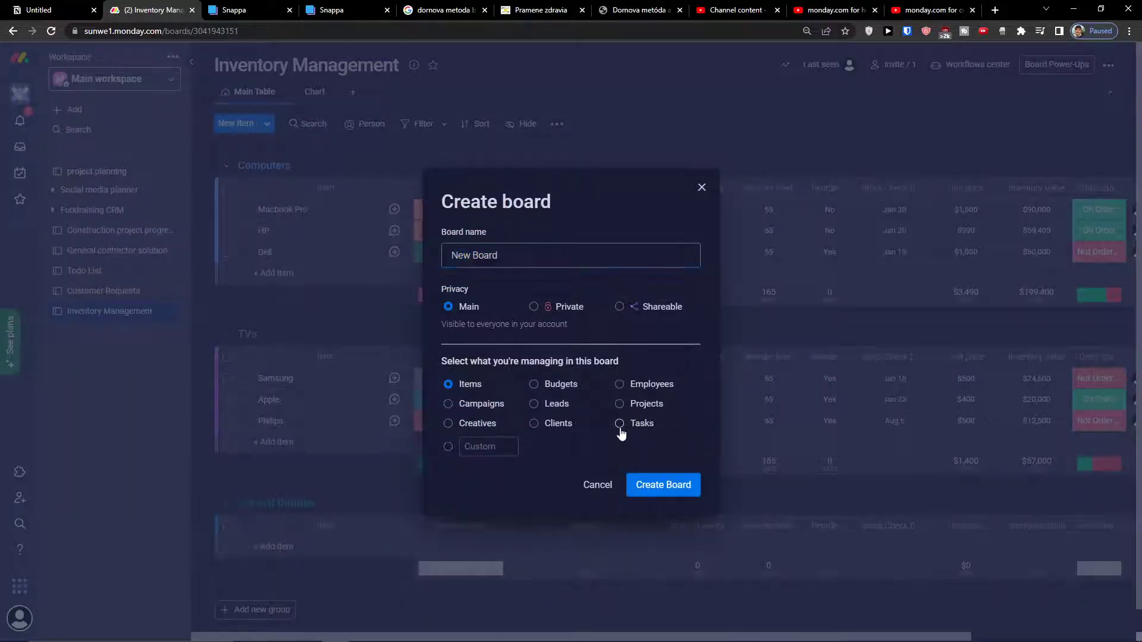
left_click(661, 489)
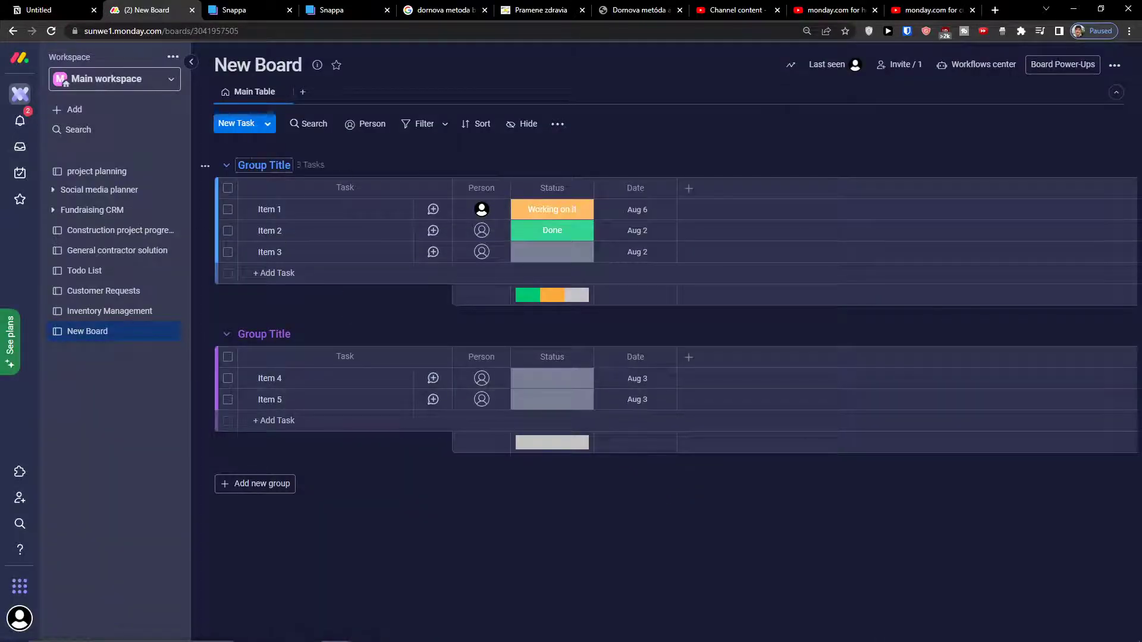
Rename the first group of the new board to "What Need to be Ordered".
left_click(276, 166)
triple_click(277, 166)
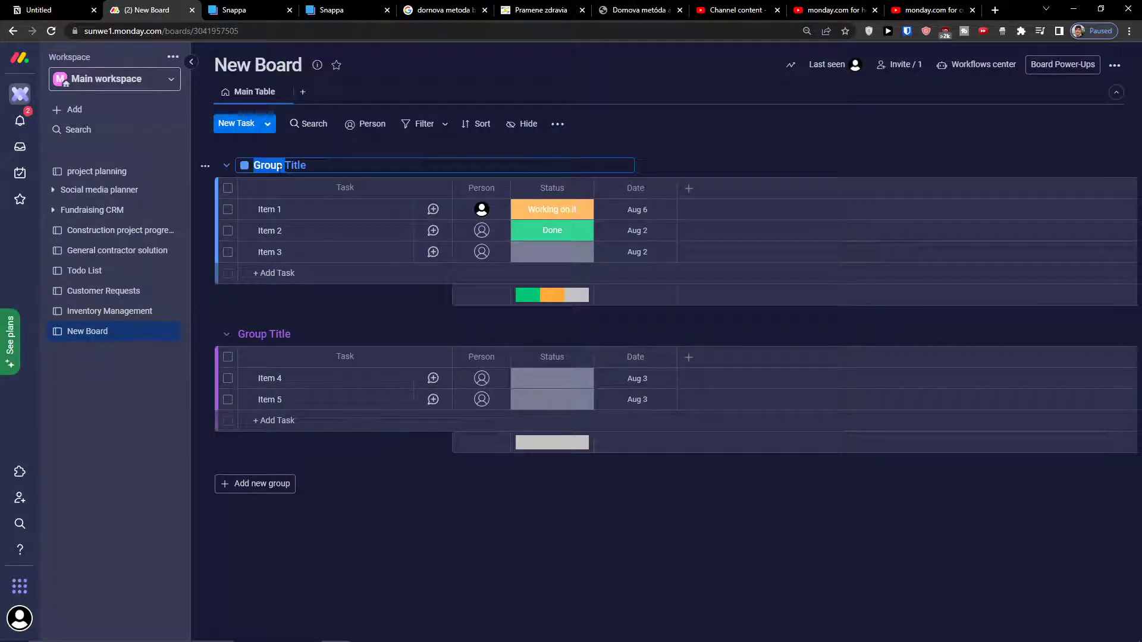
type("What")
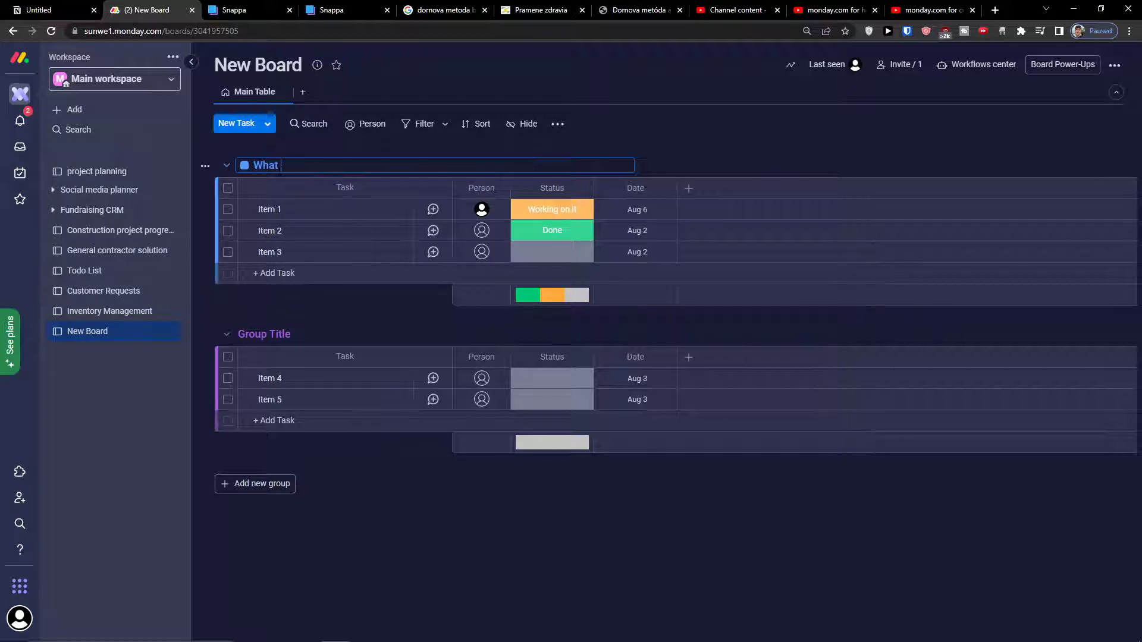
type(" Need to be Ordered")
key("Return")
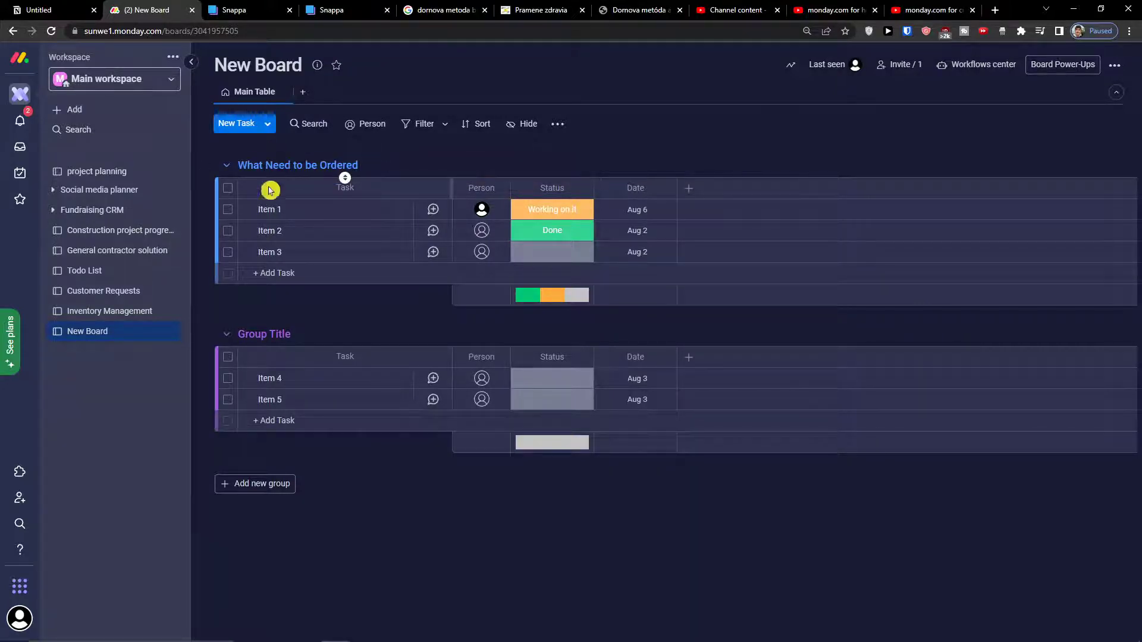
Rename Item 1 to TV and look at its status options without changing the status.
left_click(270, 211)
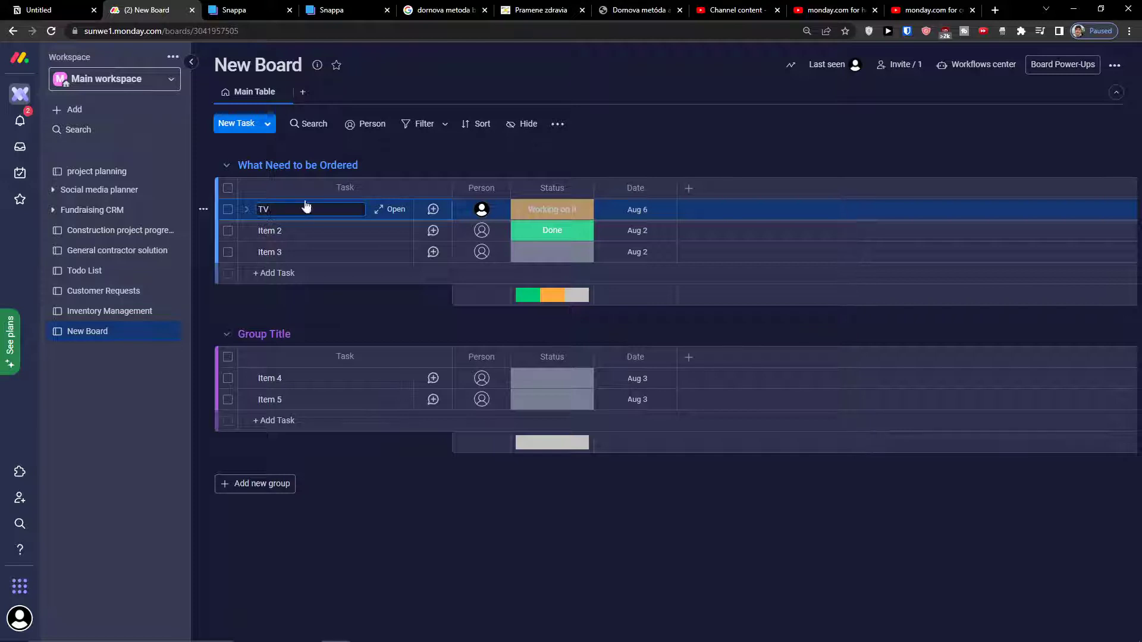
left_click(547, 222)
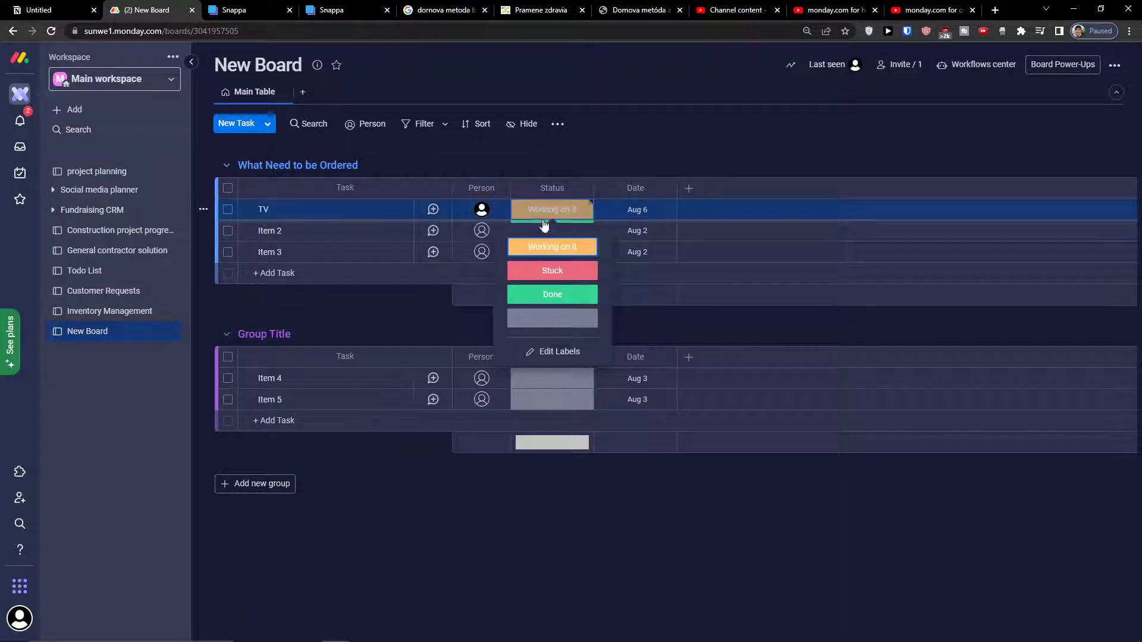
left_click(685, 210)
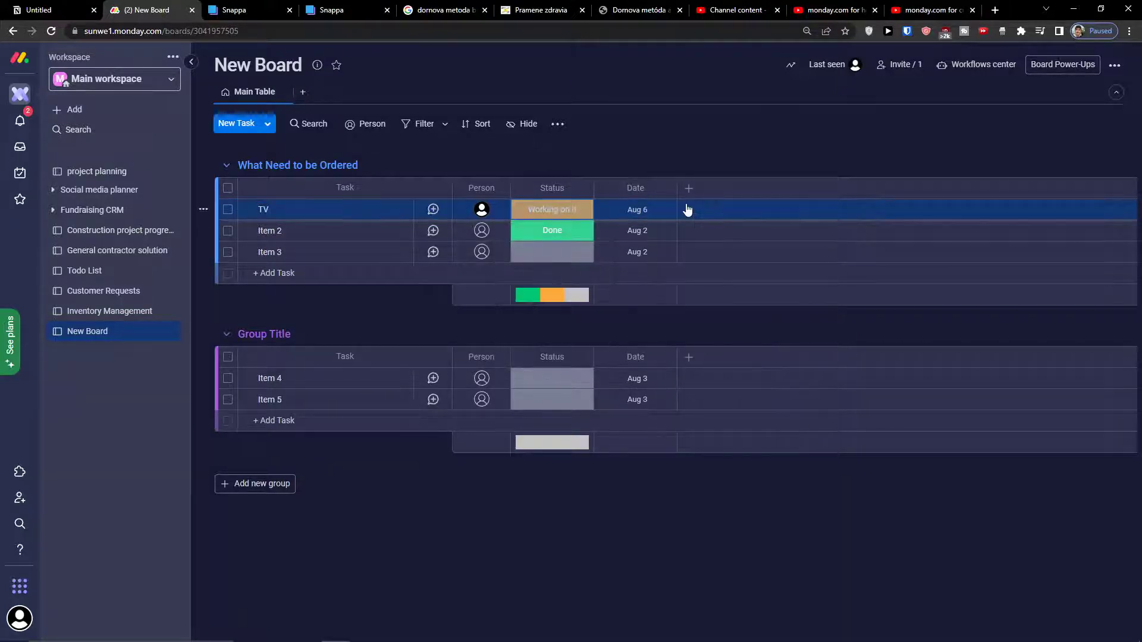
Add a Numbers column after the Date column.
left_click(689, 188)
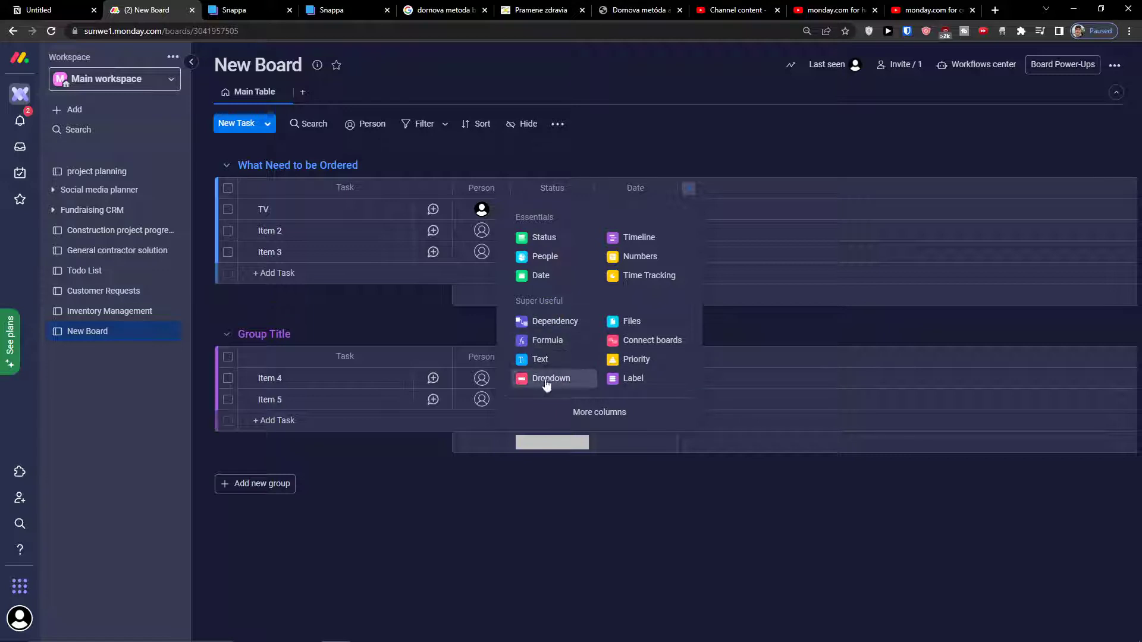
left_click(618, 132)
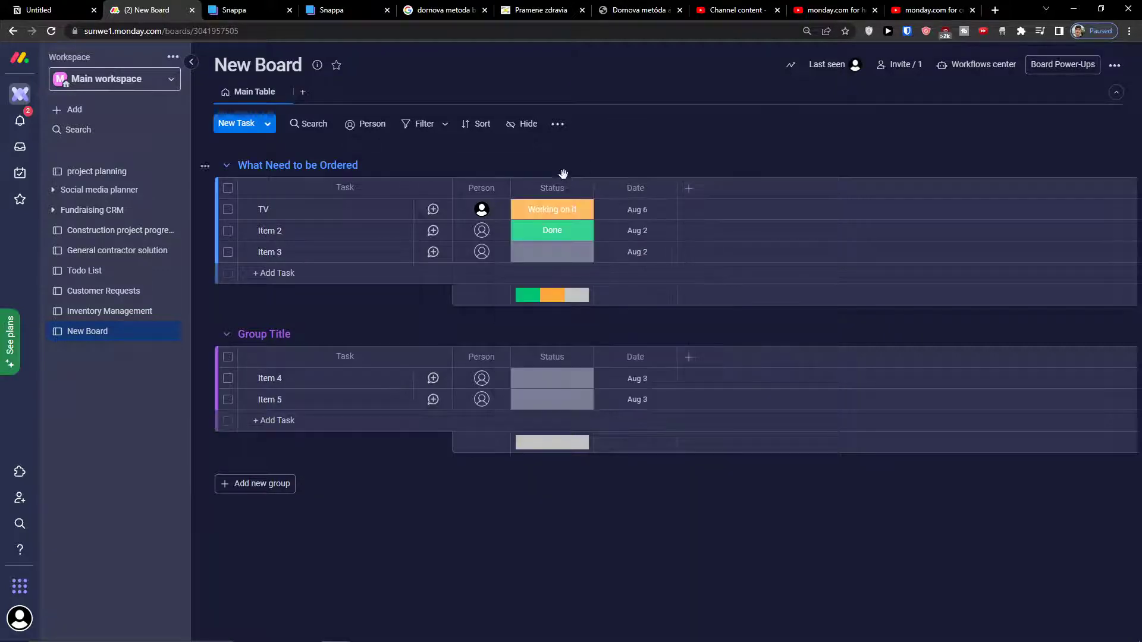
left_click(688, 188)
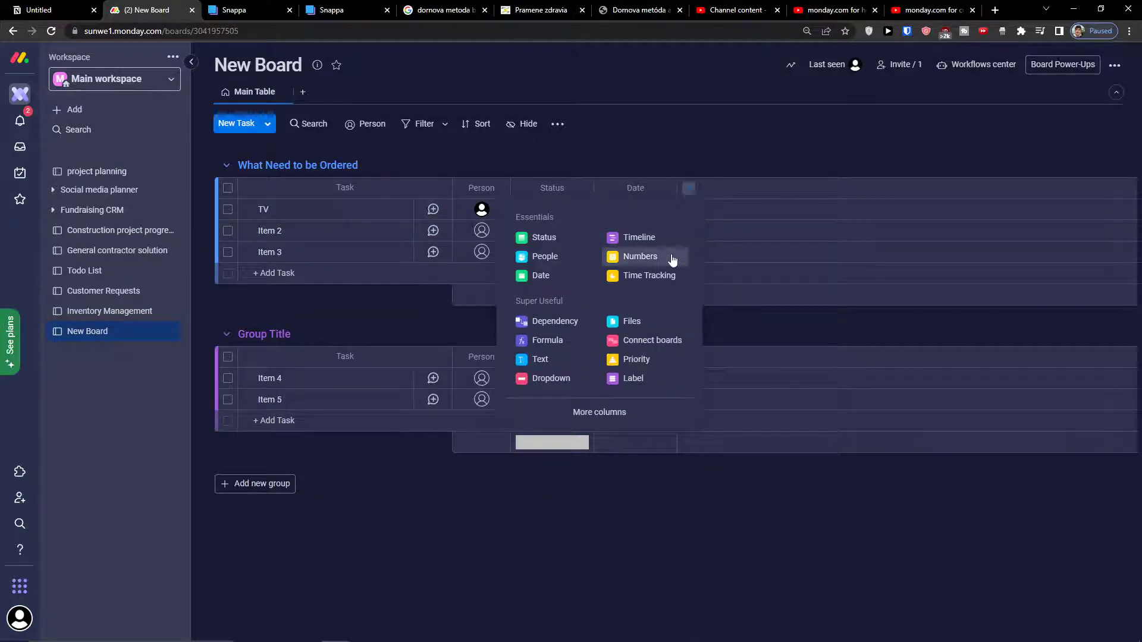
left_click(672, 259)
left_click(718, 189)
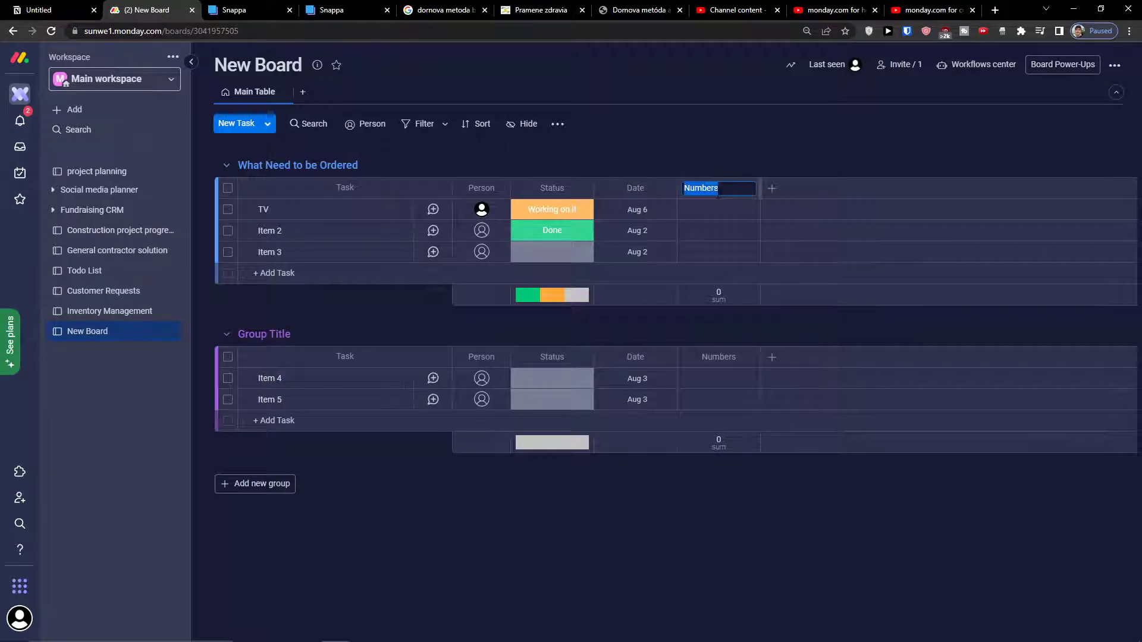
Check the TV items on the Inventory Management board and rename the new board's TV task to "Philips TV".
left_click(93, 311)
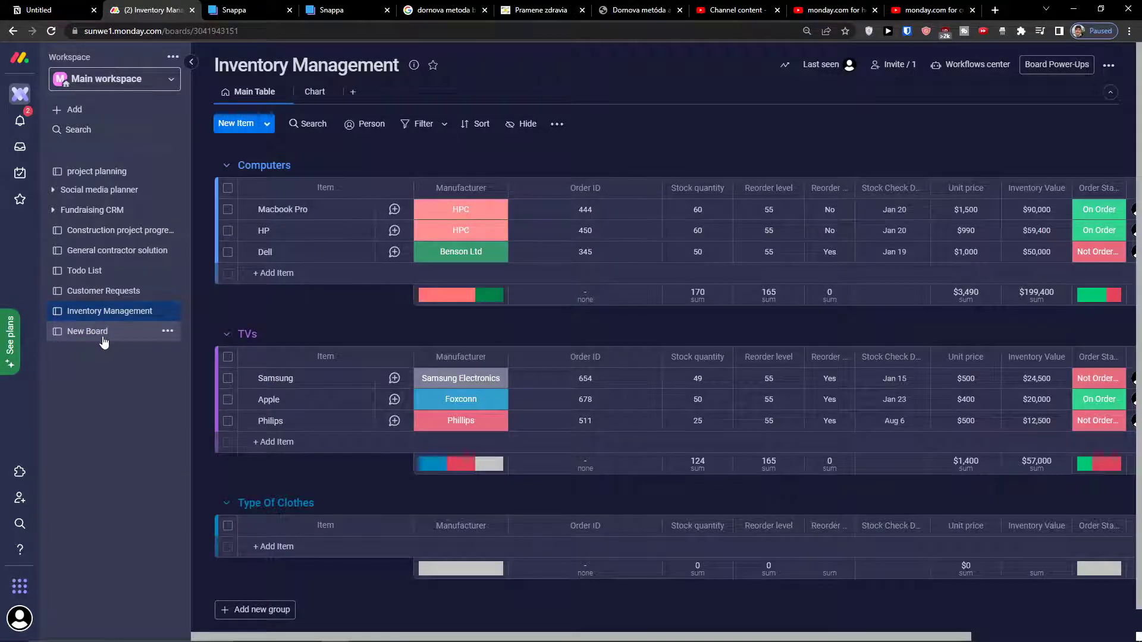
left_click(103, 340)
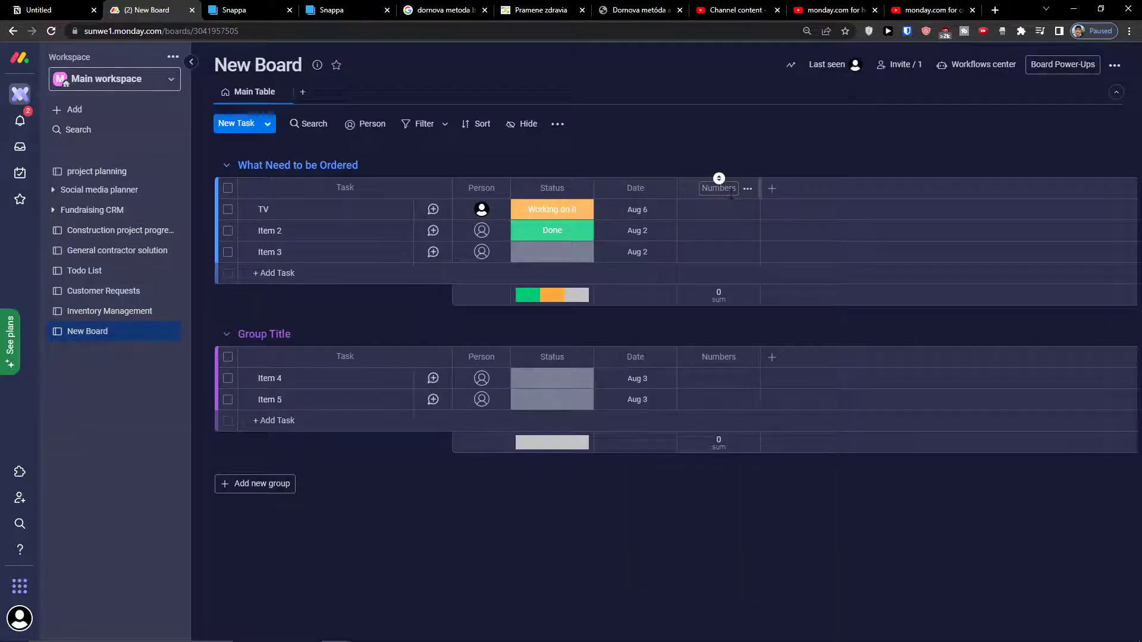
left_click(285, 210)
left_click(283, 211)
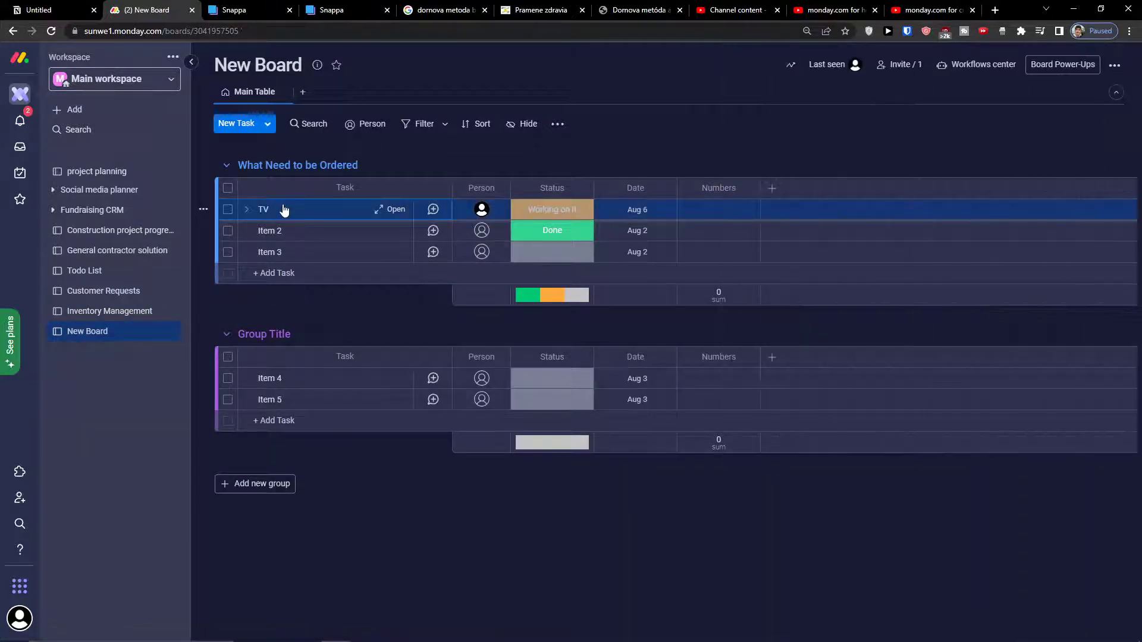
left_click(260, 211)
double_click(259, 214)
type("Philips")
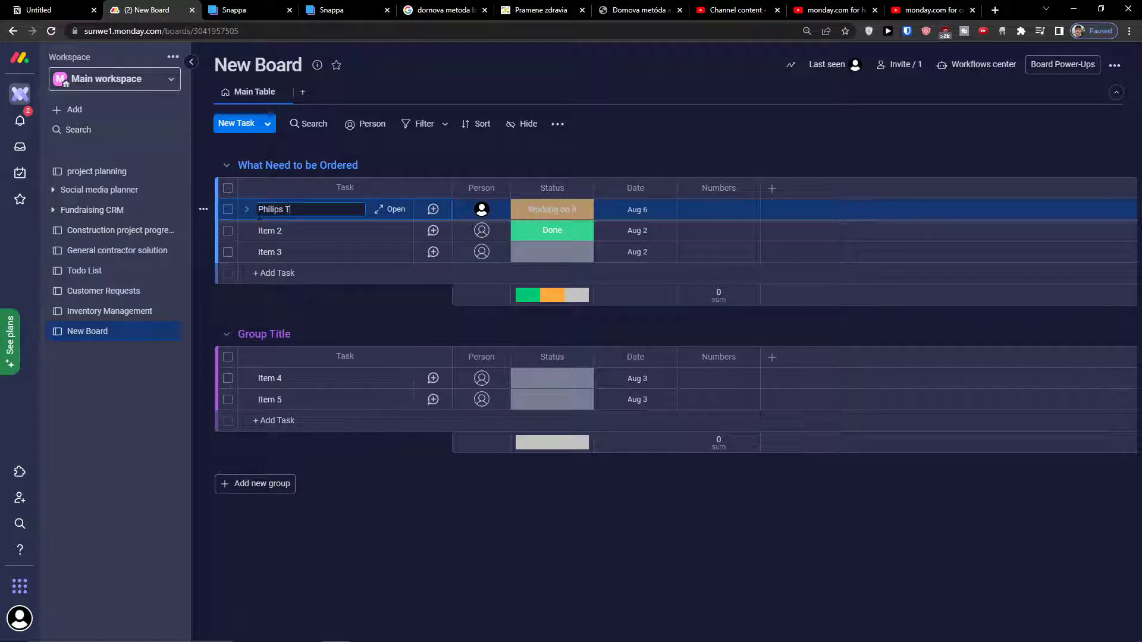
key("Return")
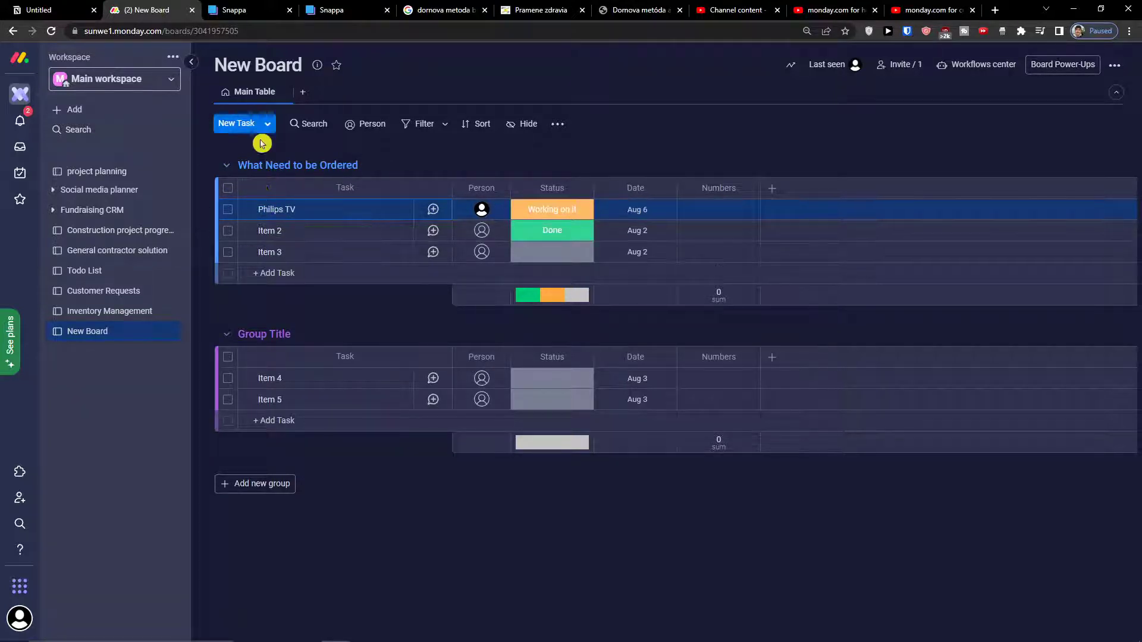
Rename the board to "What need to be ordered" and its first group to "TVs".
left_click(265, 65)
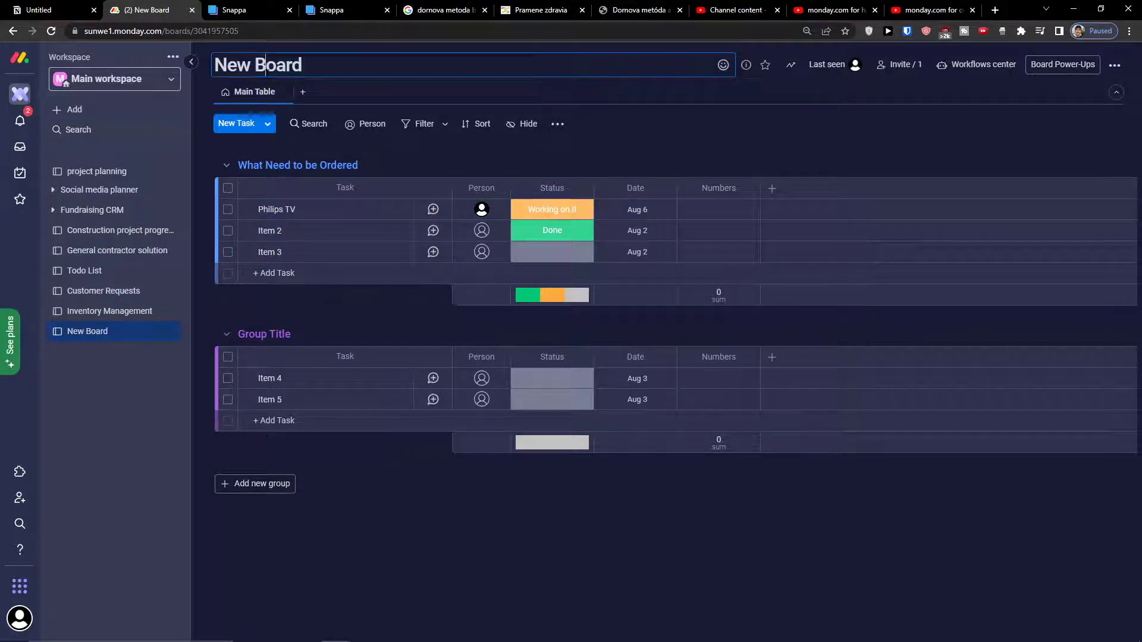
triple_click(265, 66)
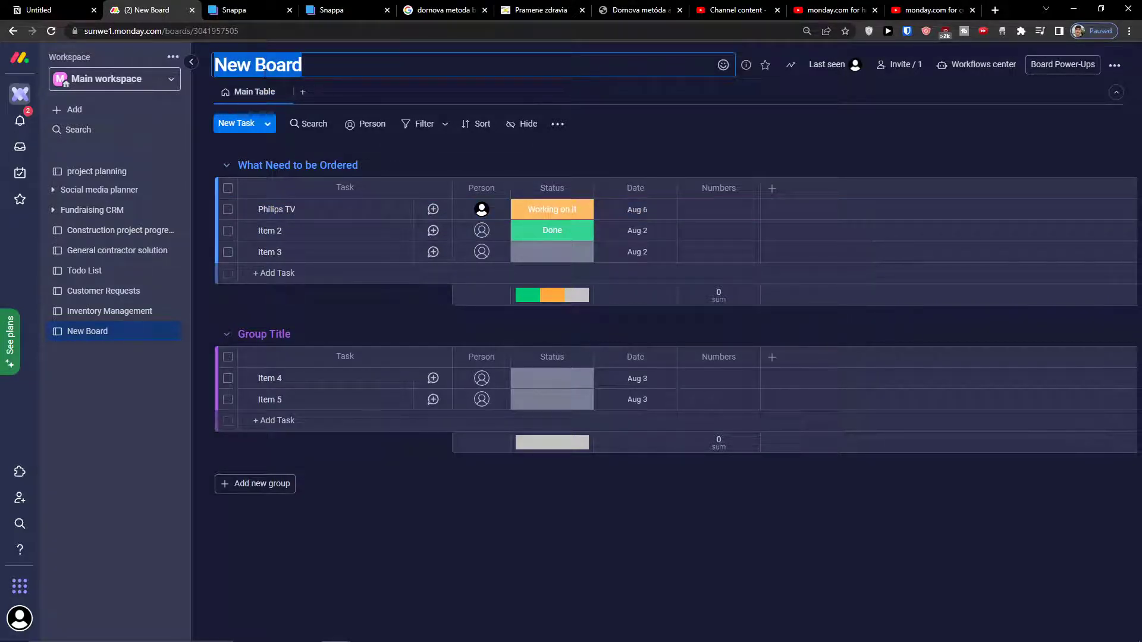
type("What need to be ordered")
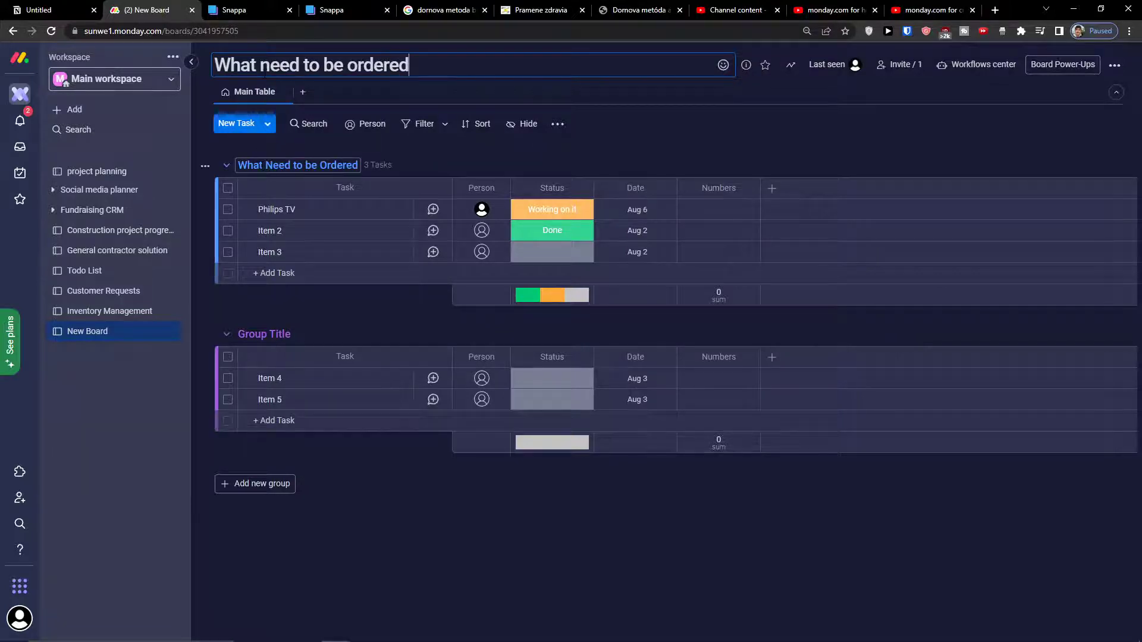
left_click(267, 167)
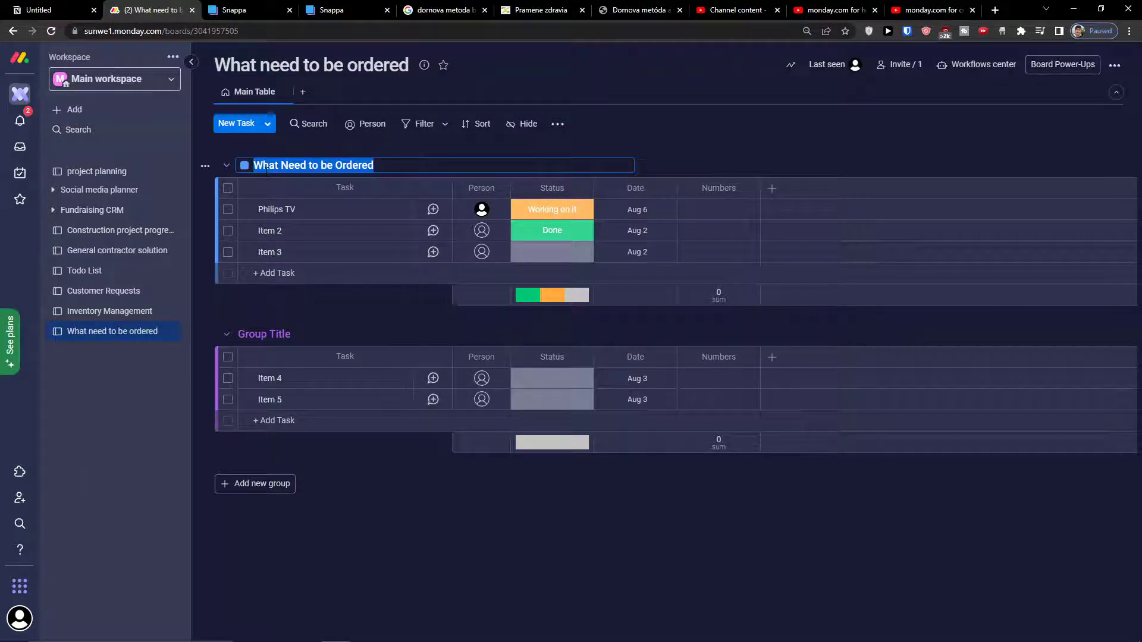
type("TVs")
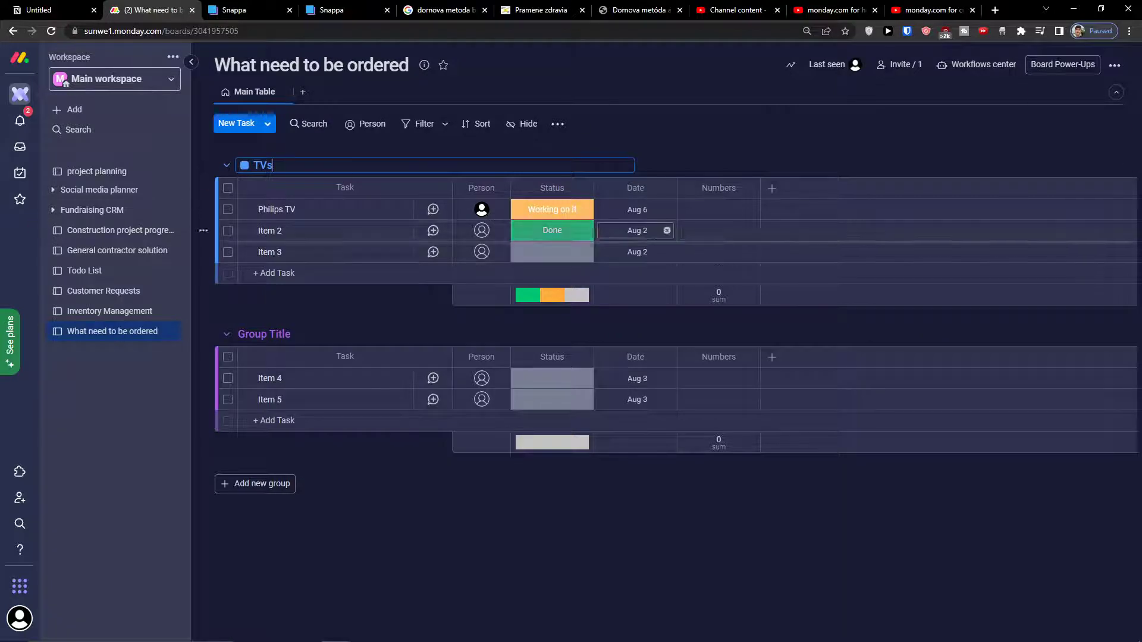
Rename the Numbers column to "ID" and go back to the Inventory Management board.
left_click(727, 189)
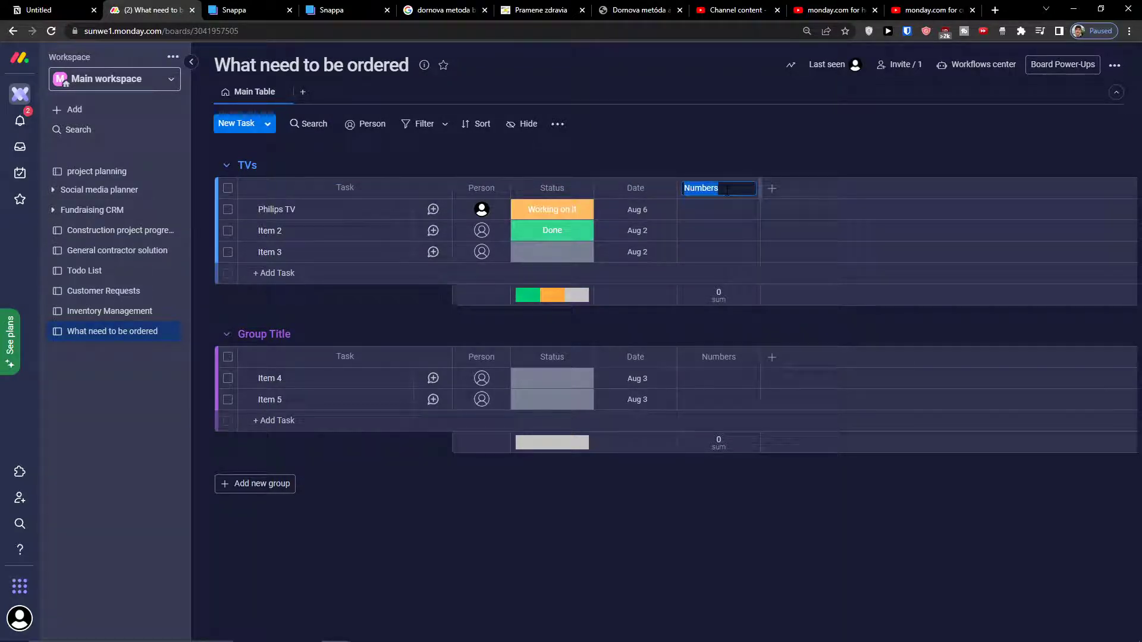
type("ID")
key("Return")
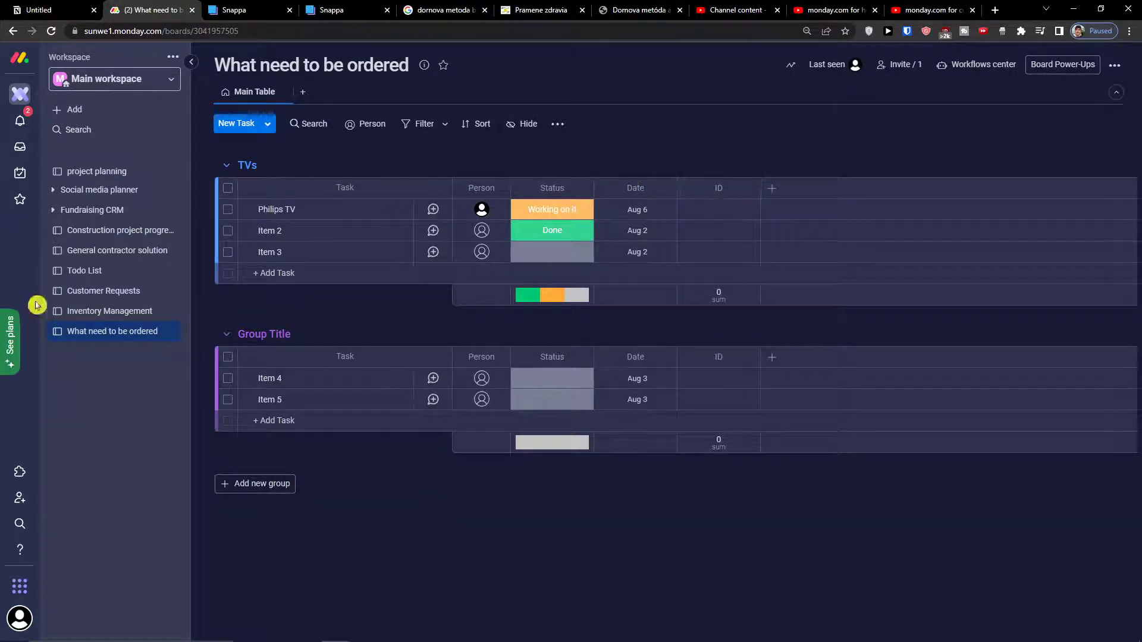
left_click(118, 313)
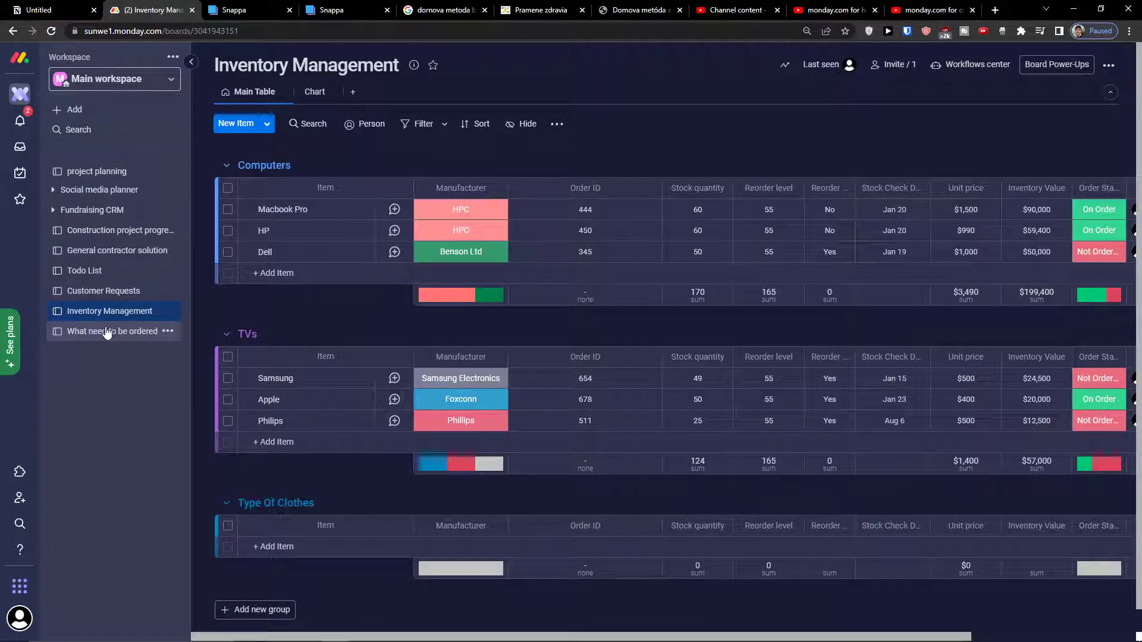
Open the "What need to be ordered" board and enter the Philips TV's order ID in its ID cell.
left_click(107, 332)
left_click(718, 209)
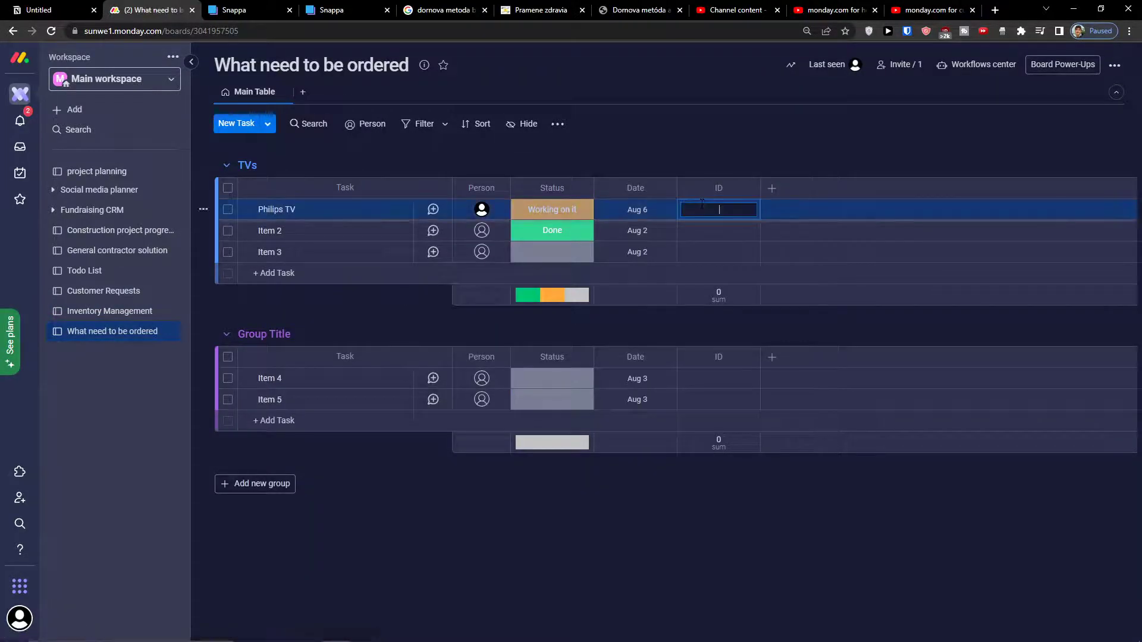
type("213")
Add a Numbers column named "How many" after the ID column and set it to 90 for Philips TV.
left_click(772, 188)
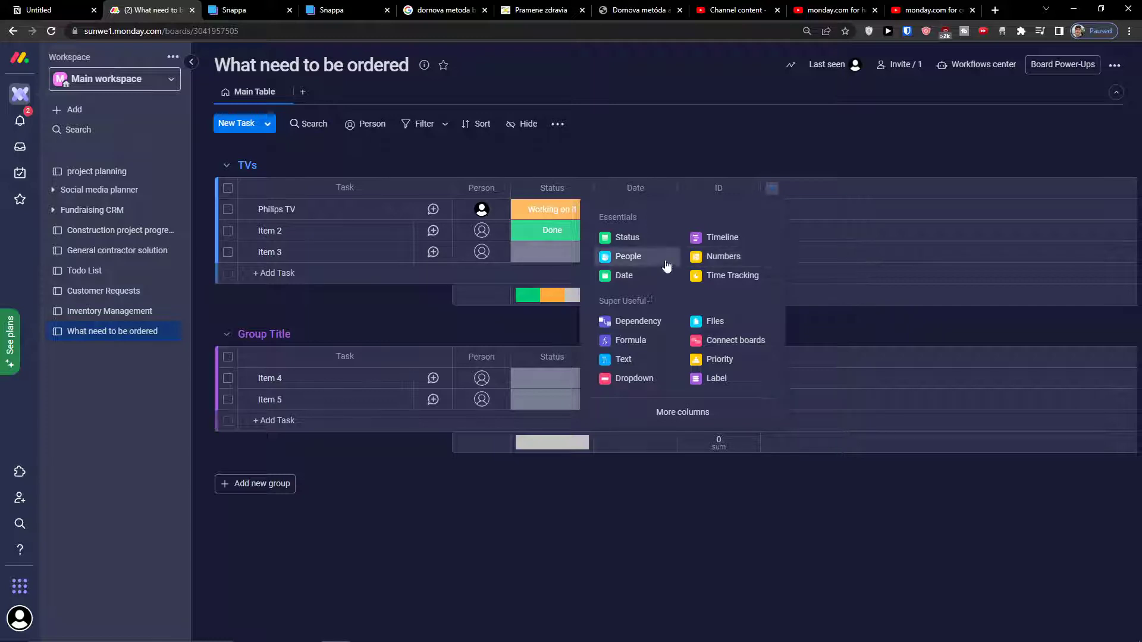
left_click(707, 264)
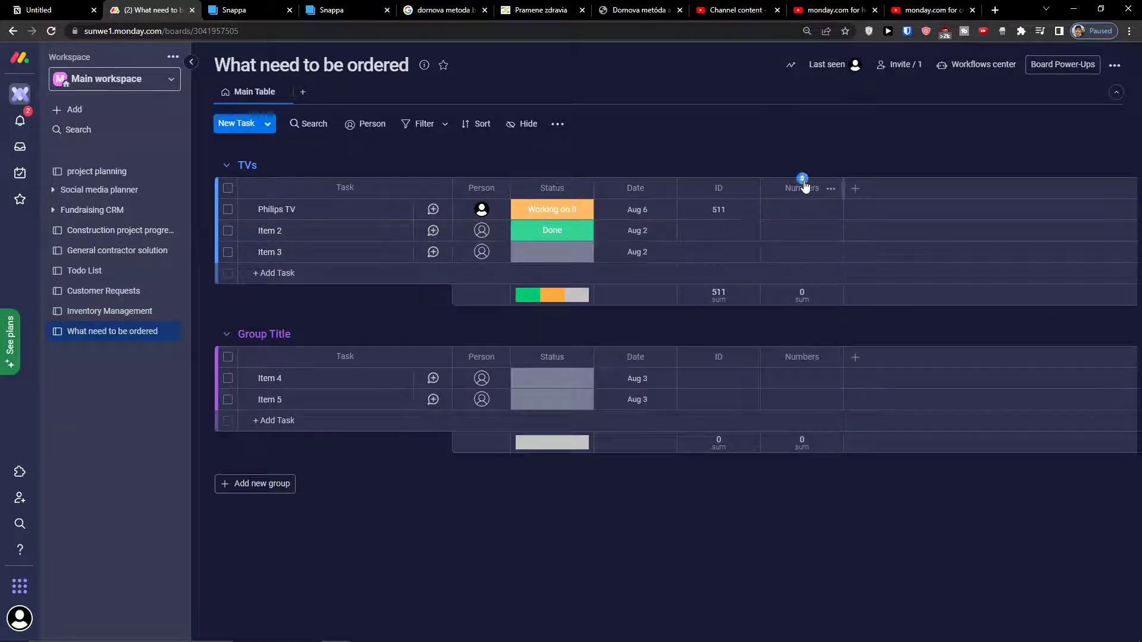
left_click(789, 187)
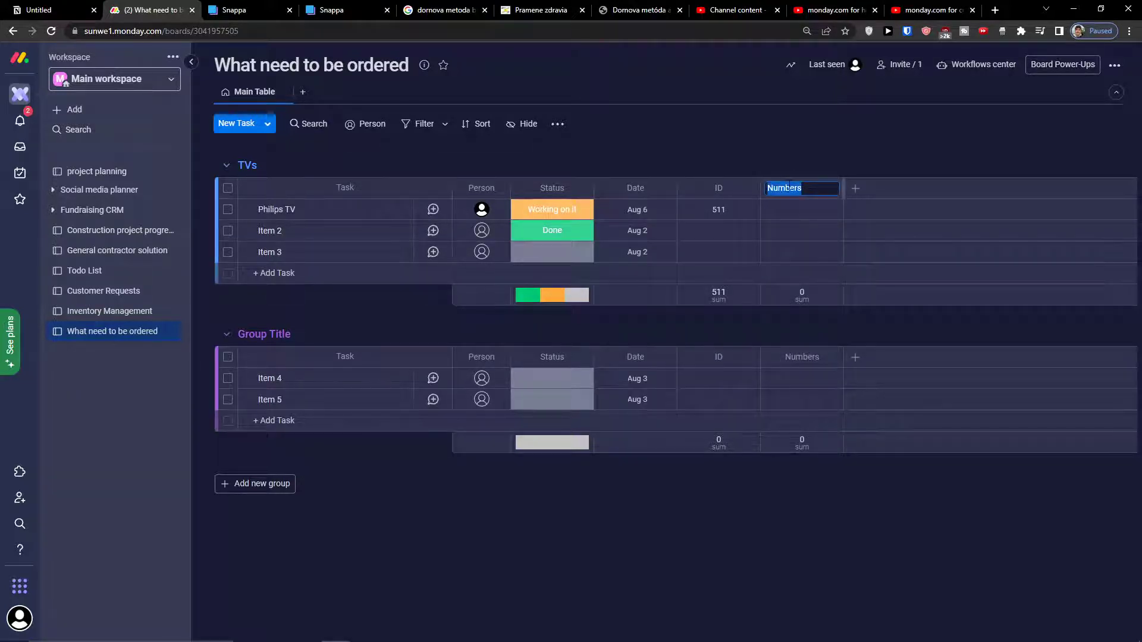
type("HOw many")
left_click(693, 230)
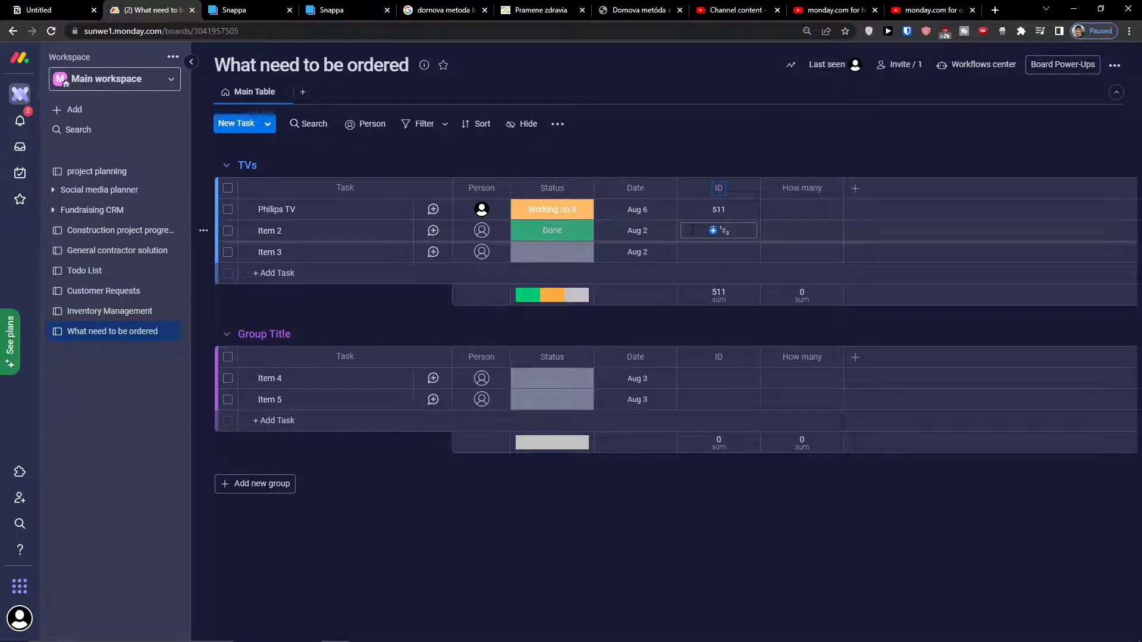
left_click(801, 209)
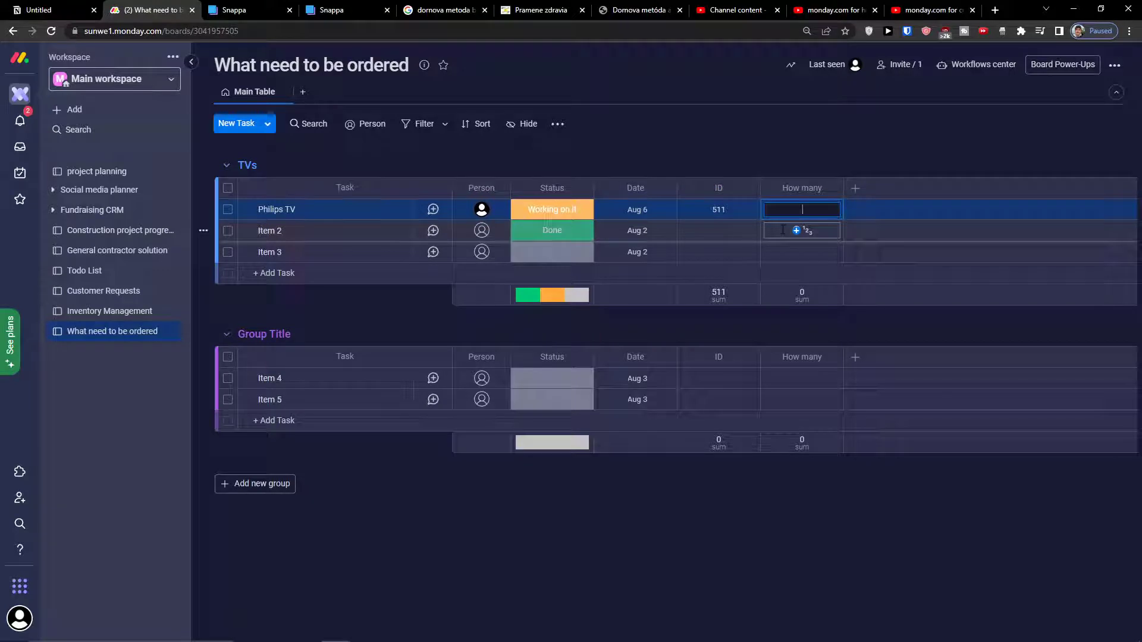
type("90")
key("Return")
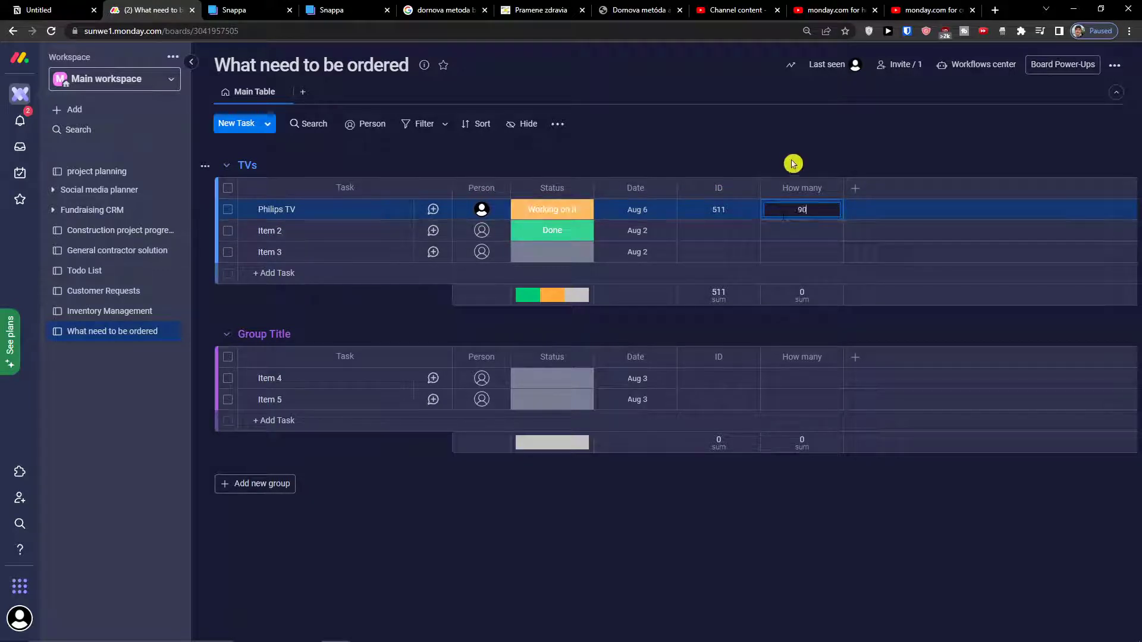
Add a Numbers column named "COST" after "How many" and set it to 250 for Philips TV.
left_click(855, 189)
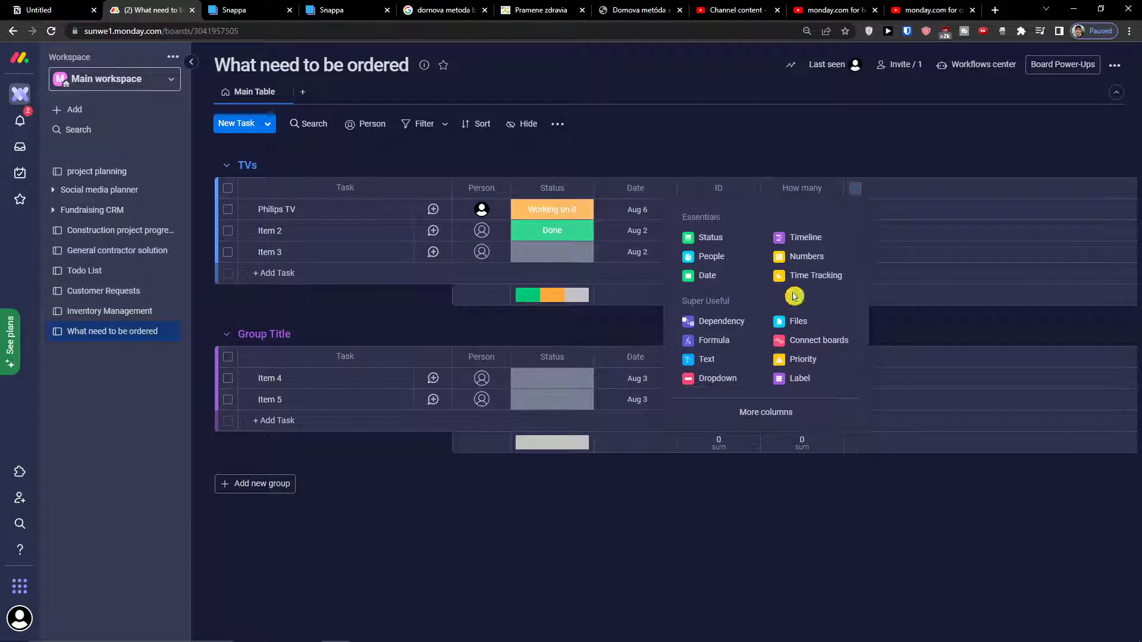
left_click(804, 256)
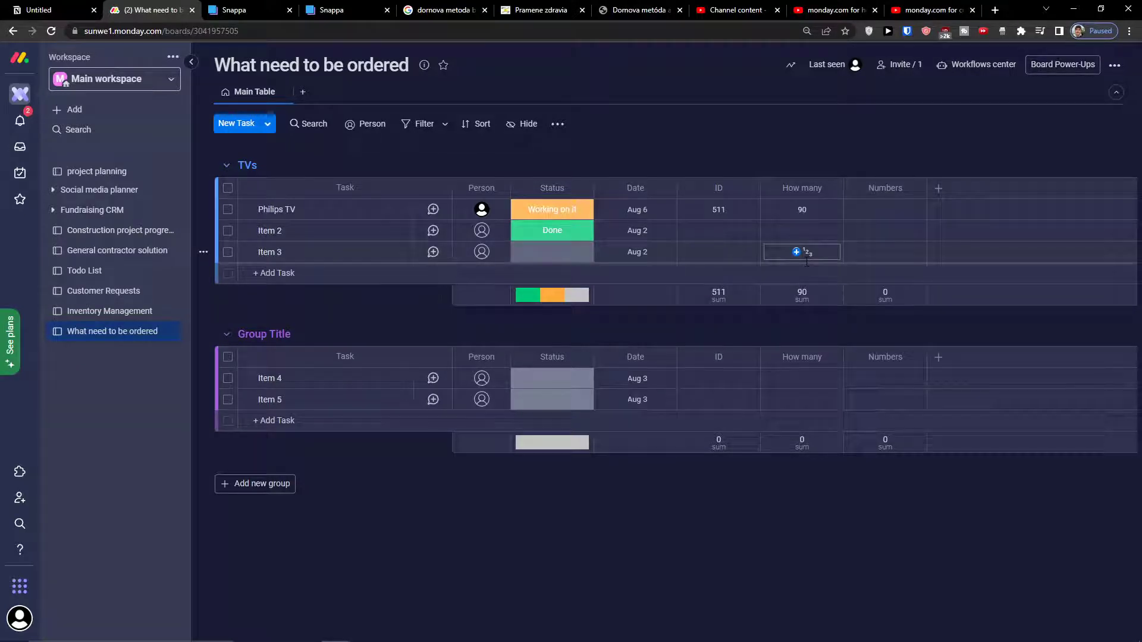
left_click(868, 189)
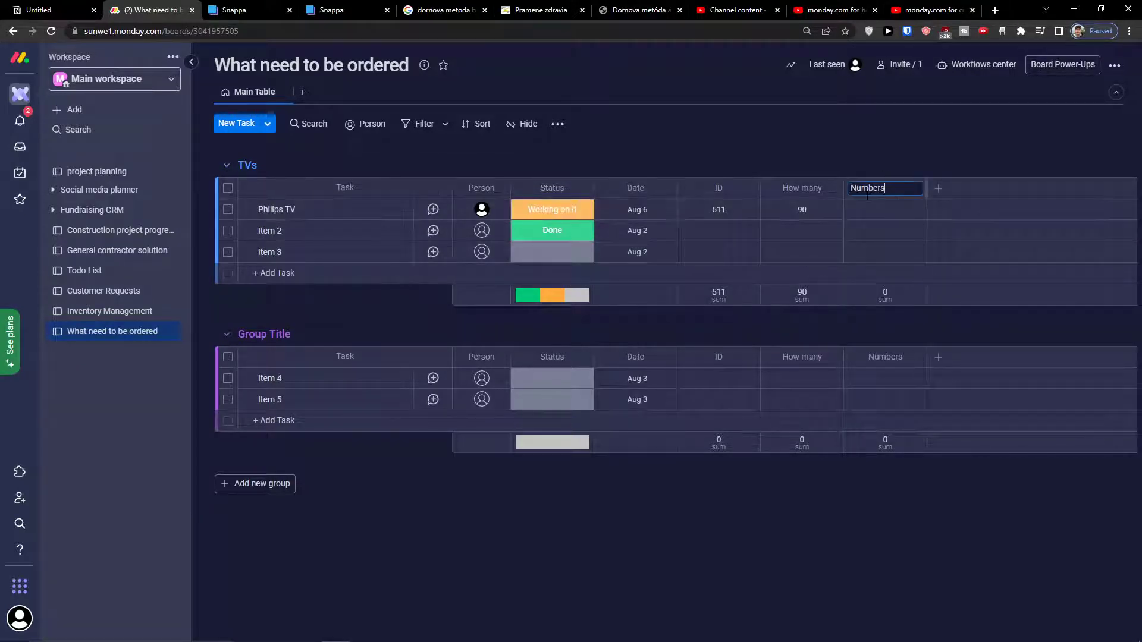
key("ctrl+a")
type("COST")
left_click(874, 209)
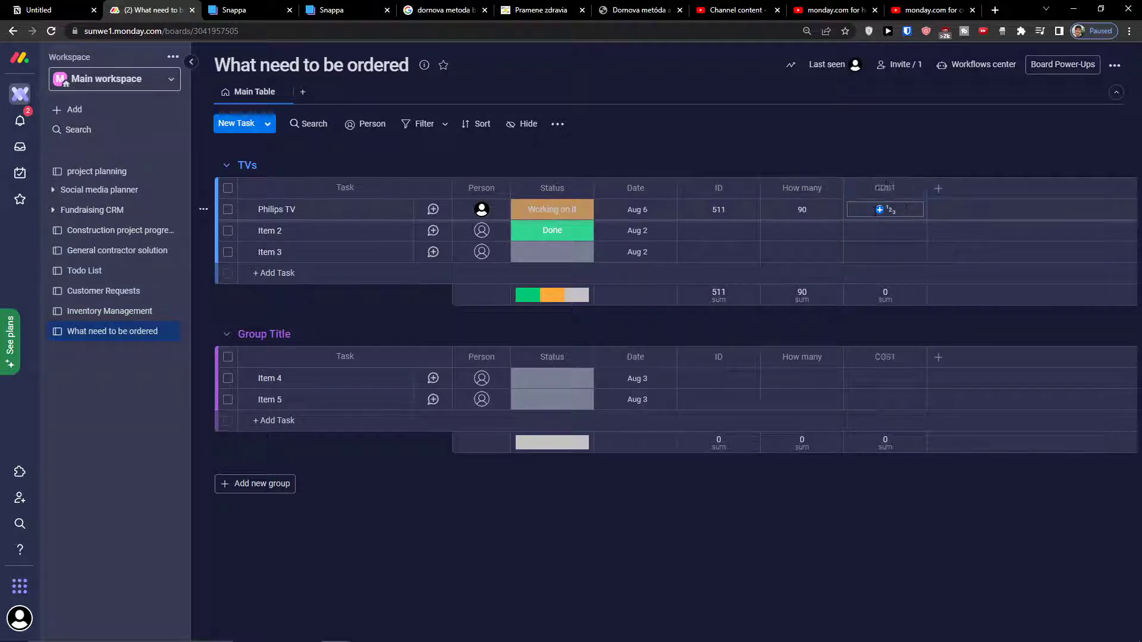
type("250")
key("Return")
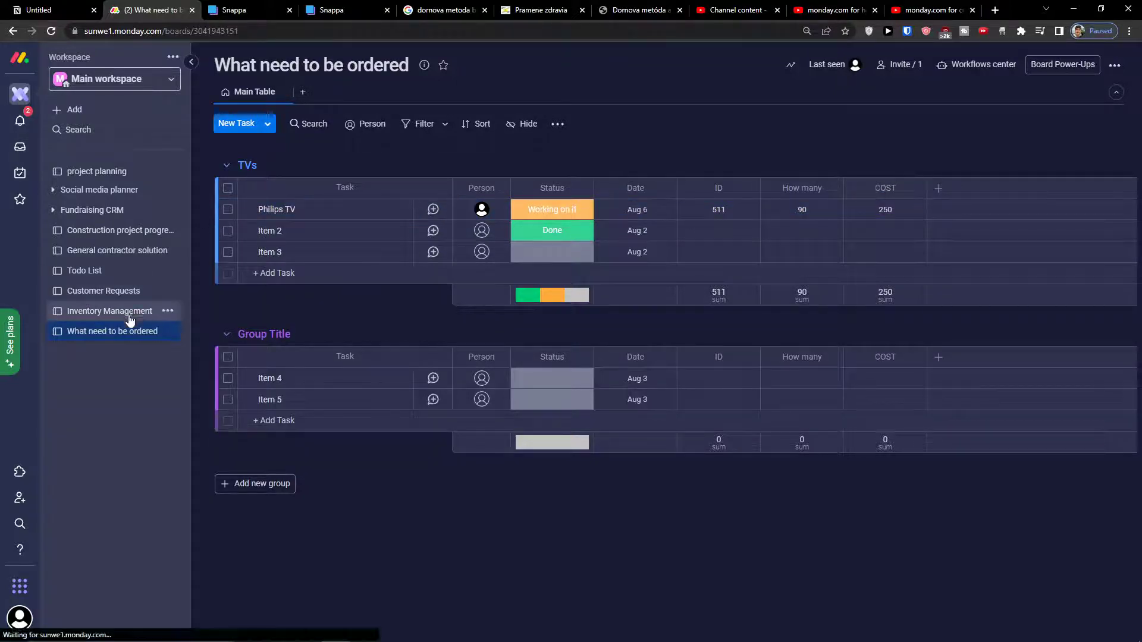
left_click(134, 313)
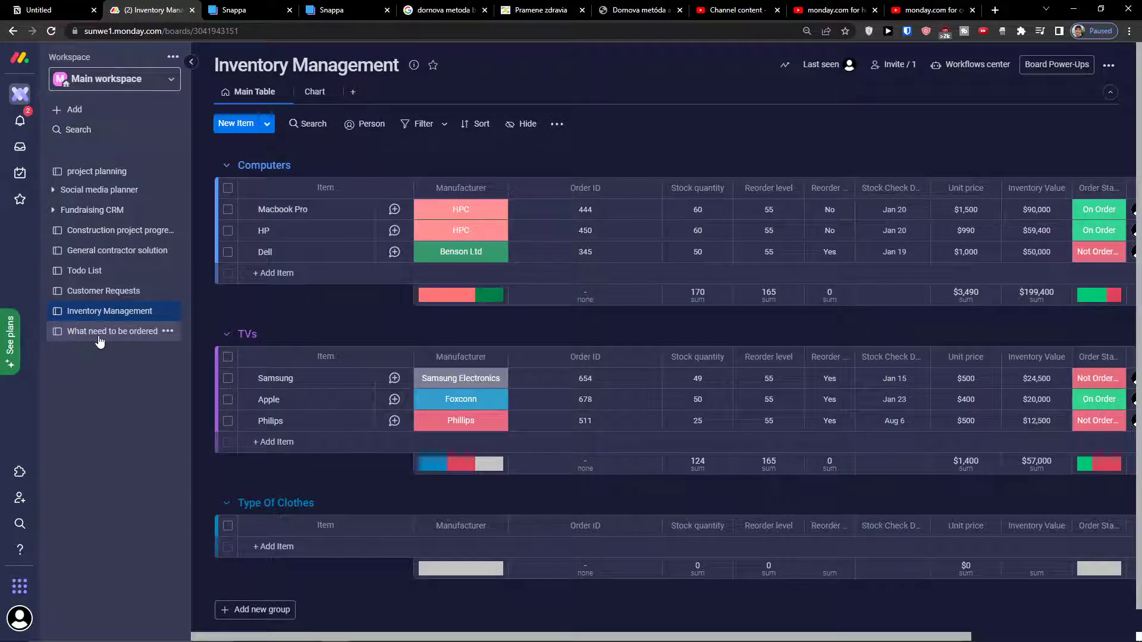
left_click(100, 337)
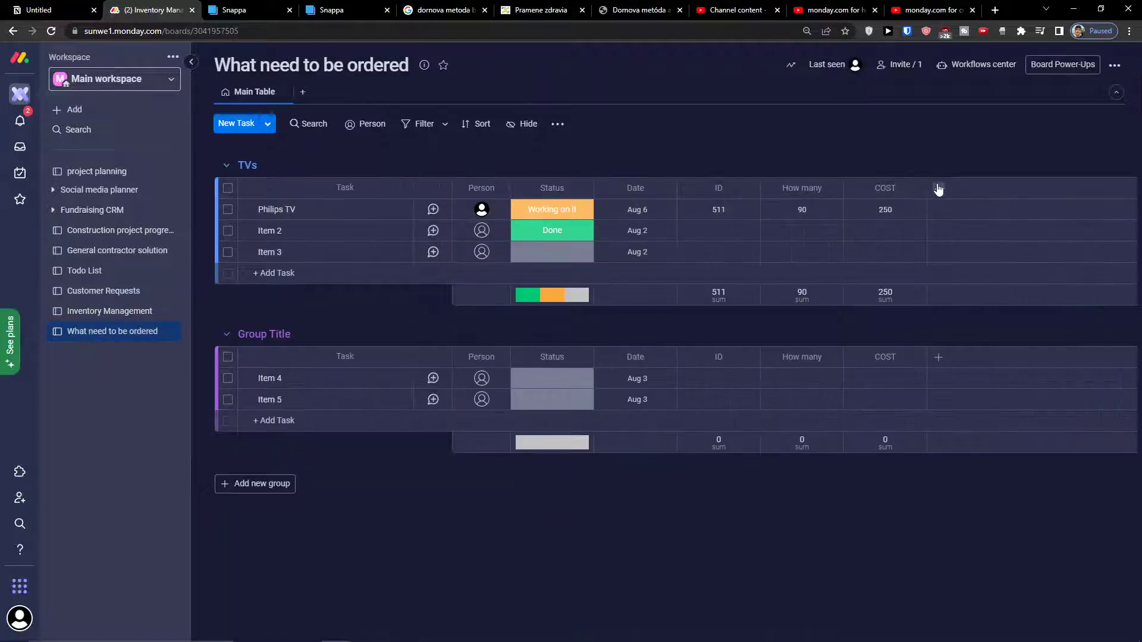
left_click(935, 188)
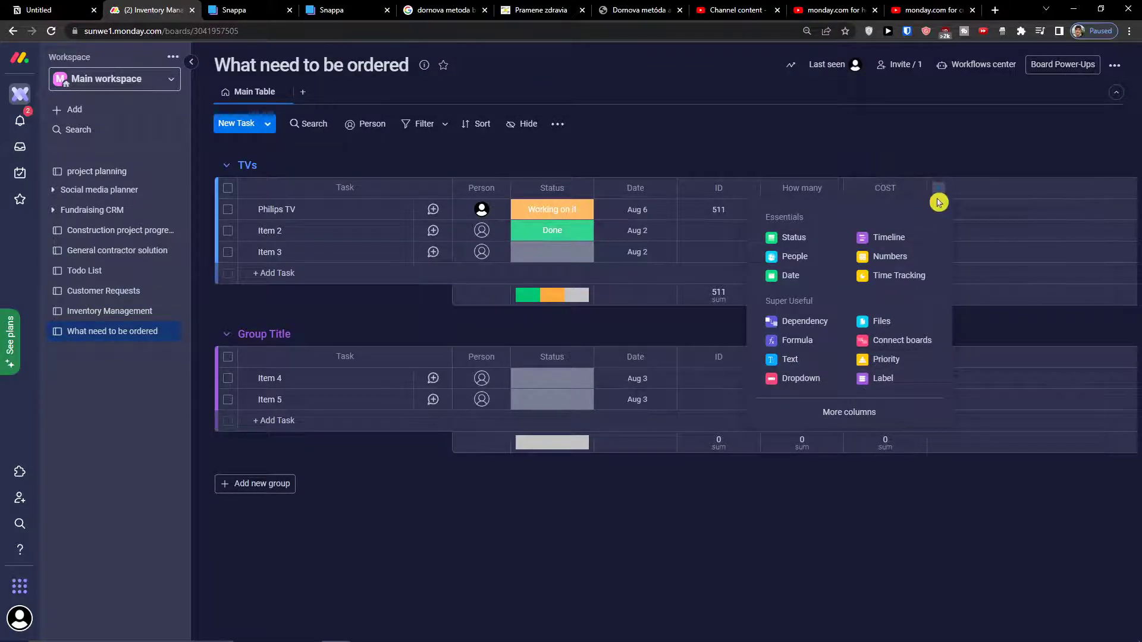
left_click(910, 256)
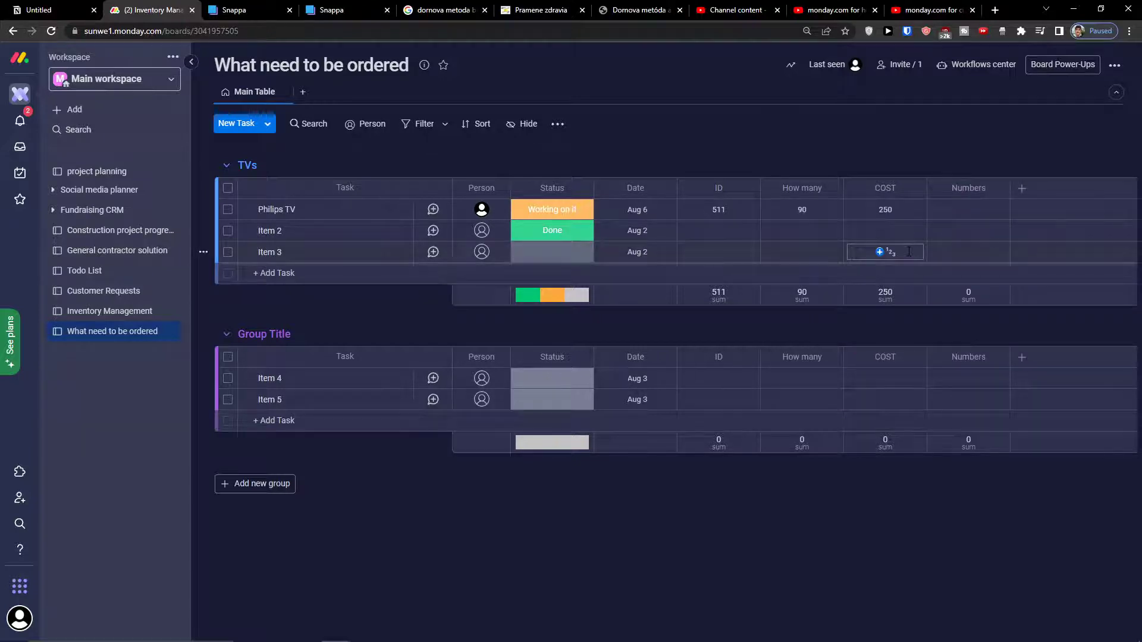
left_click(968, 188)
key("ctrl+z")
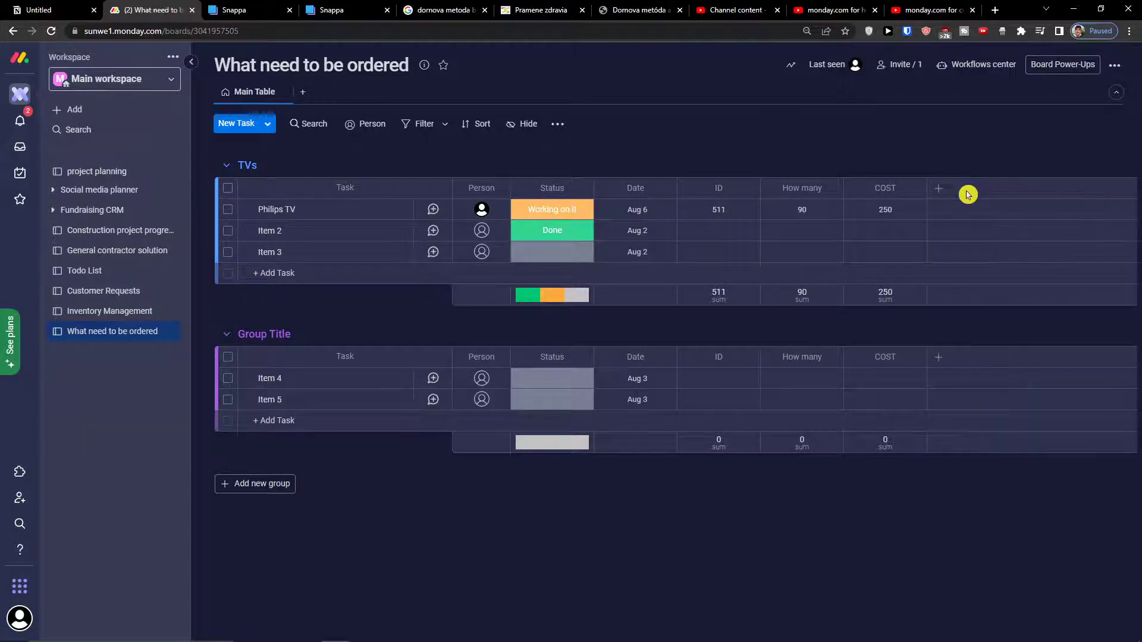
Try a Numbers column named "Value" after the COST column, and delete that column again.
left_click(941, 191)
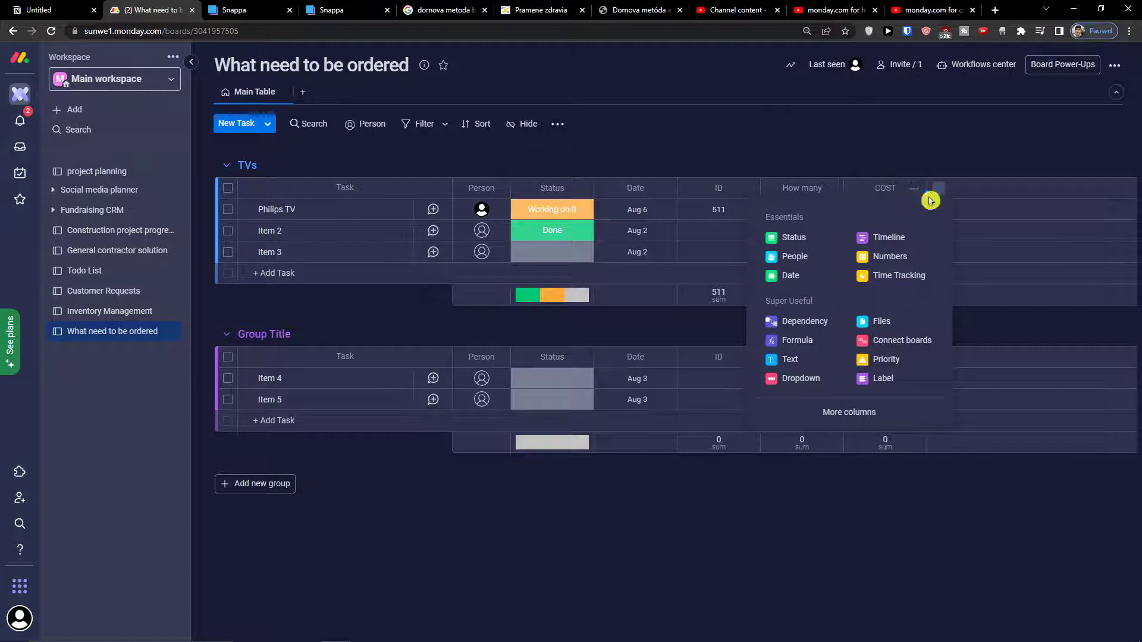
left_click(895, 257)
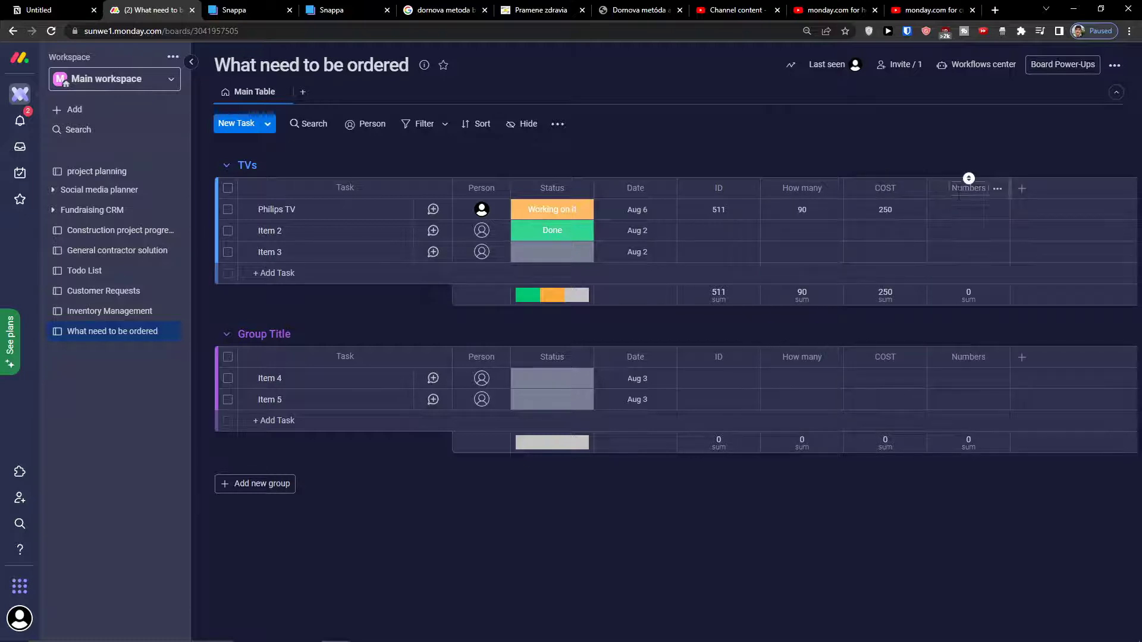
left_click(959, 190)
type("Value")
key("Return")
left_click(963, 211)
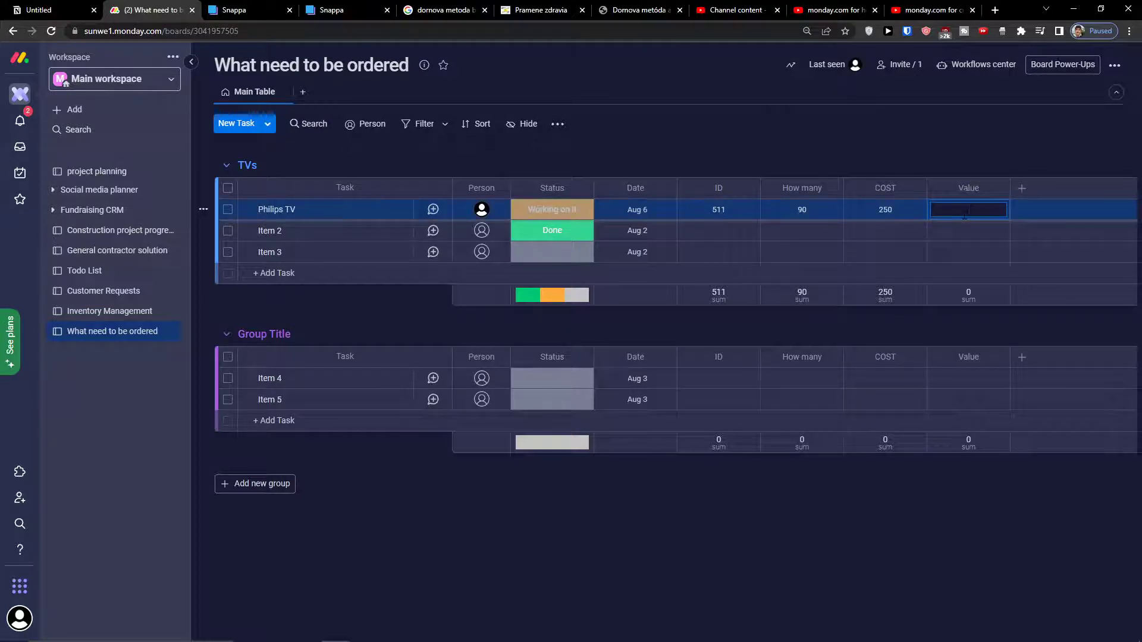
left_click(997, 189)
left_click(916, 374)
left_click(718, 139)
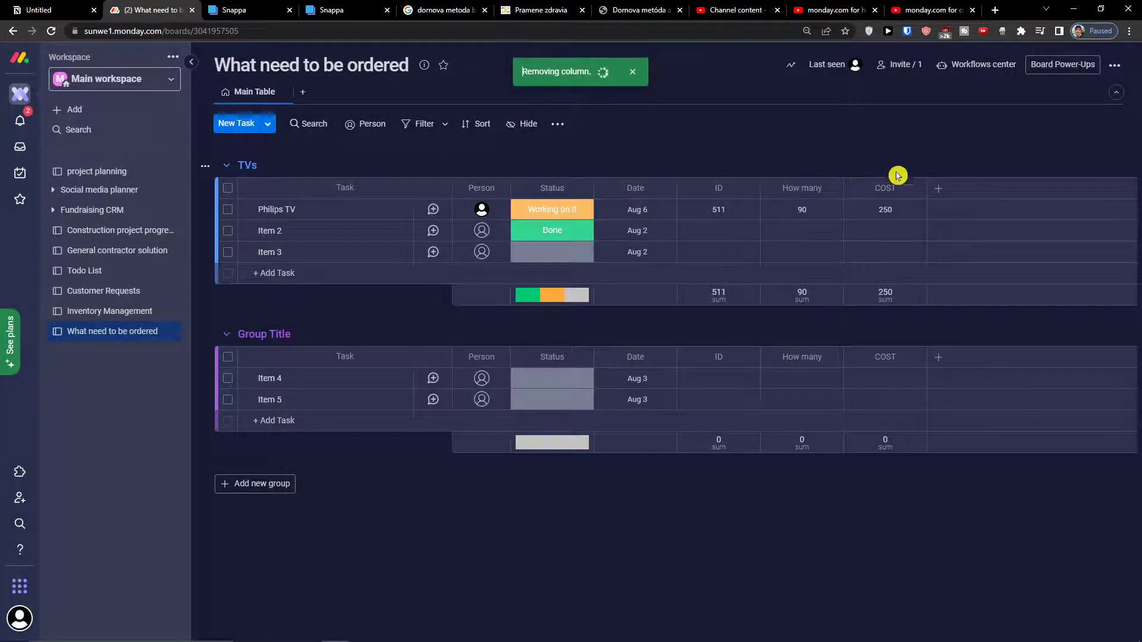
Find the Formula column type in the Column Center and add it to the board after the COST column.
left_click(938, 189)
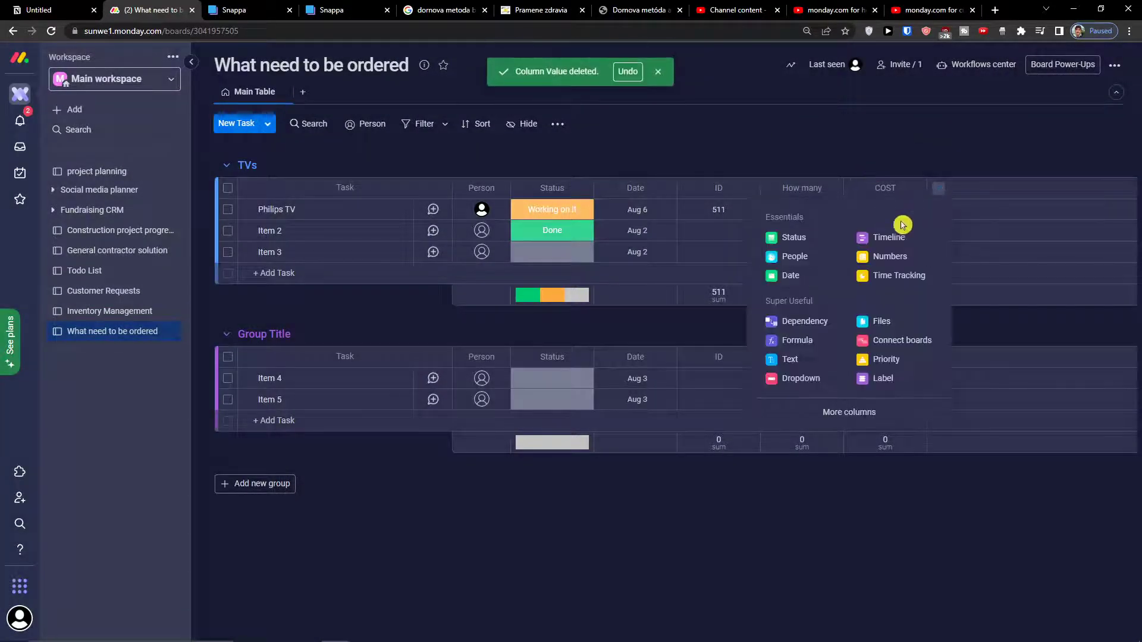
left_click(845, 414)
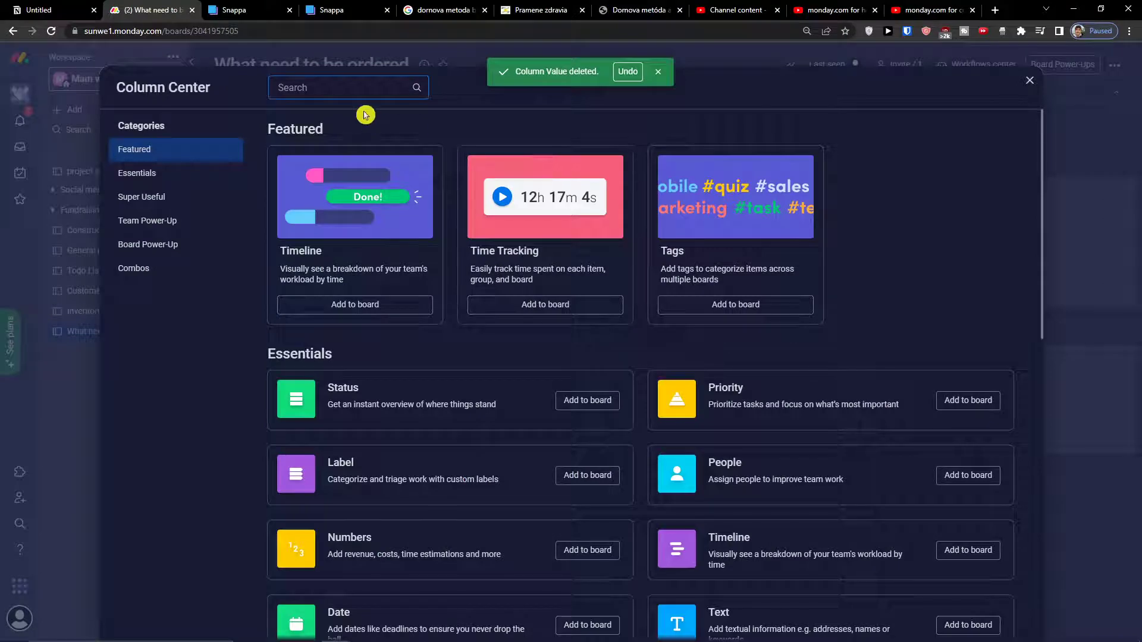
type("formu")
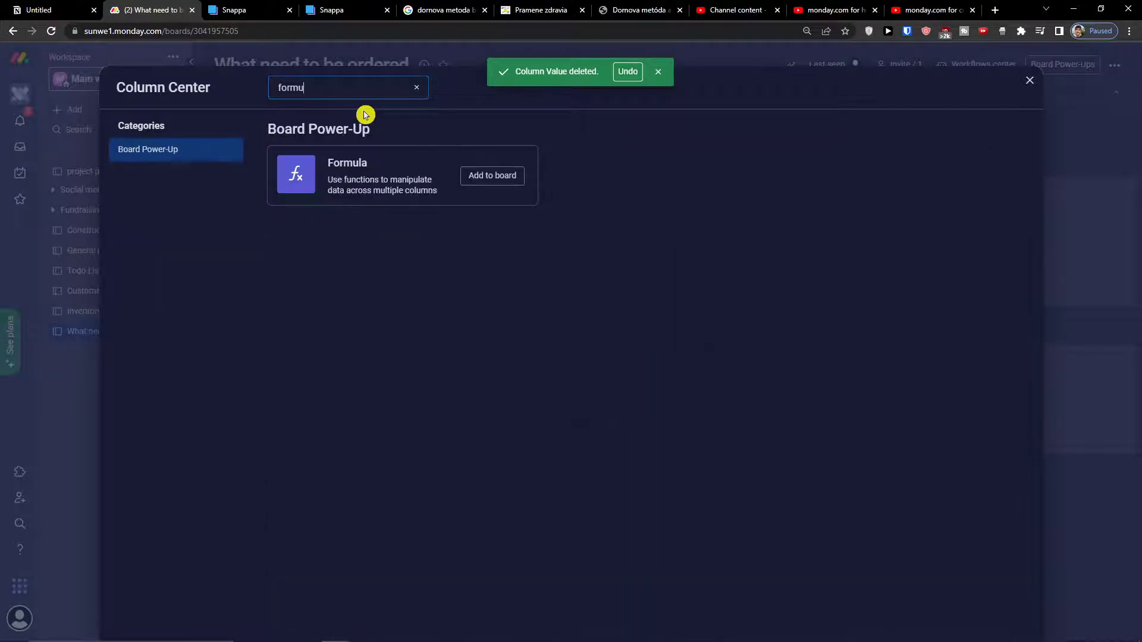
left_click(472, 179)
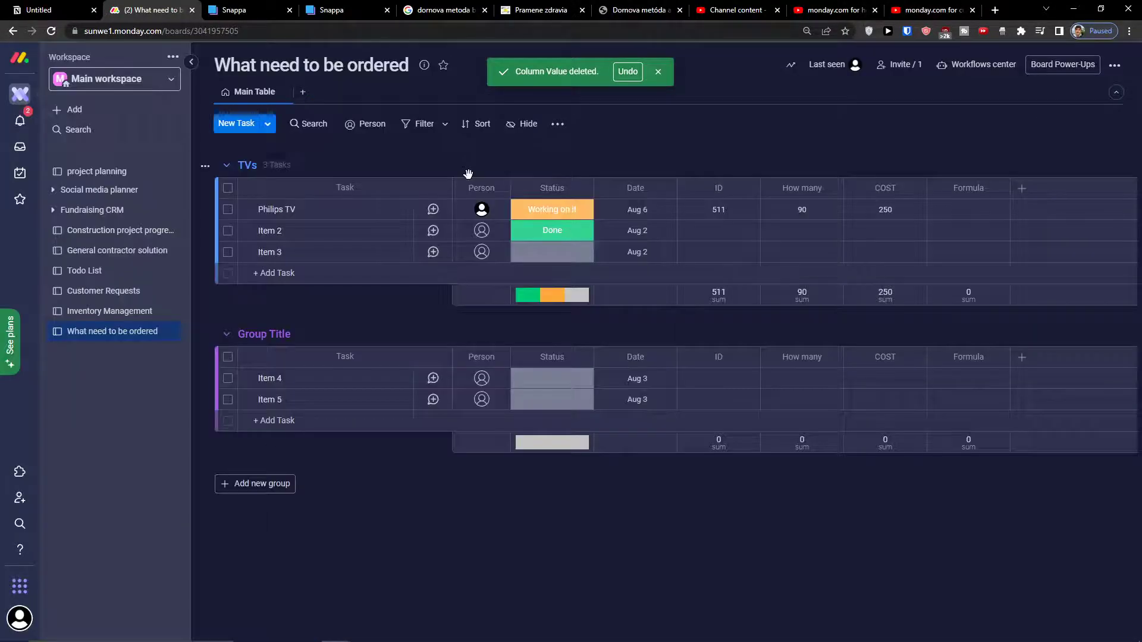
Set the Formula column to multiply quantity by cost with the formula {How many}*{COST}.
left_click(756, 308)
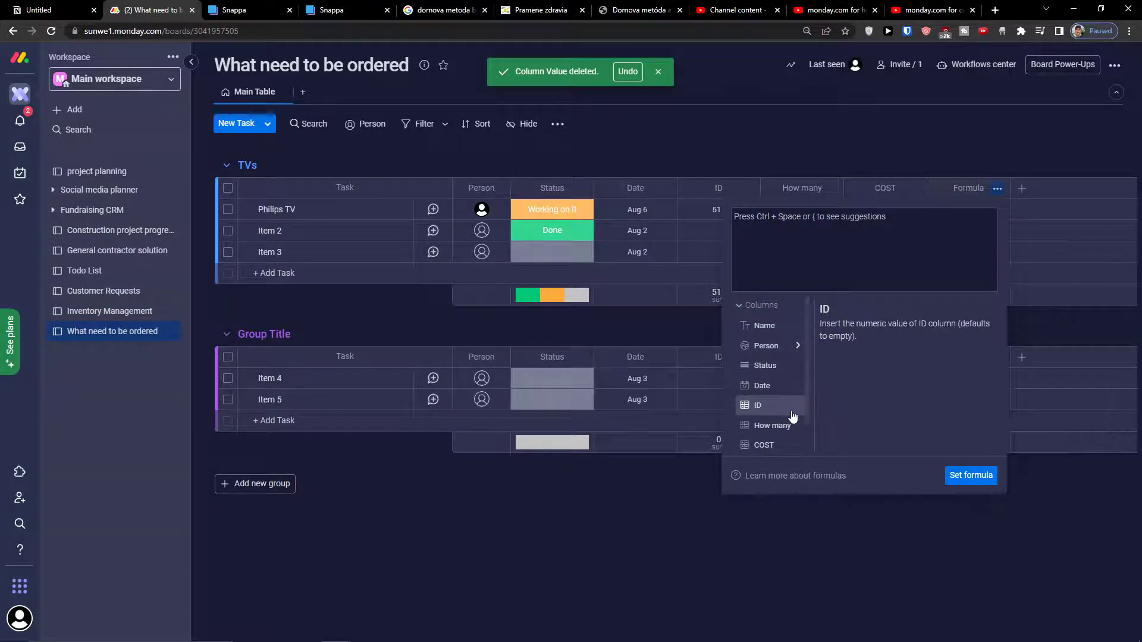
scroll(792, 413, "down", 1)
left_click(761, 393)
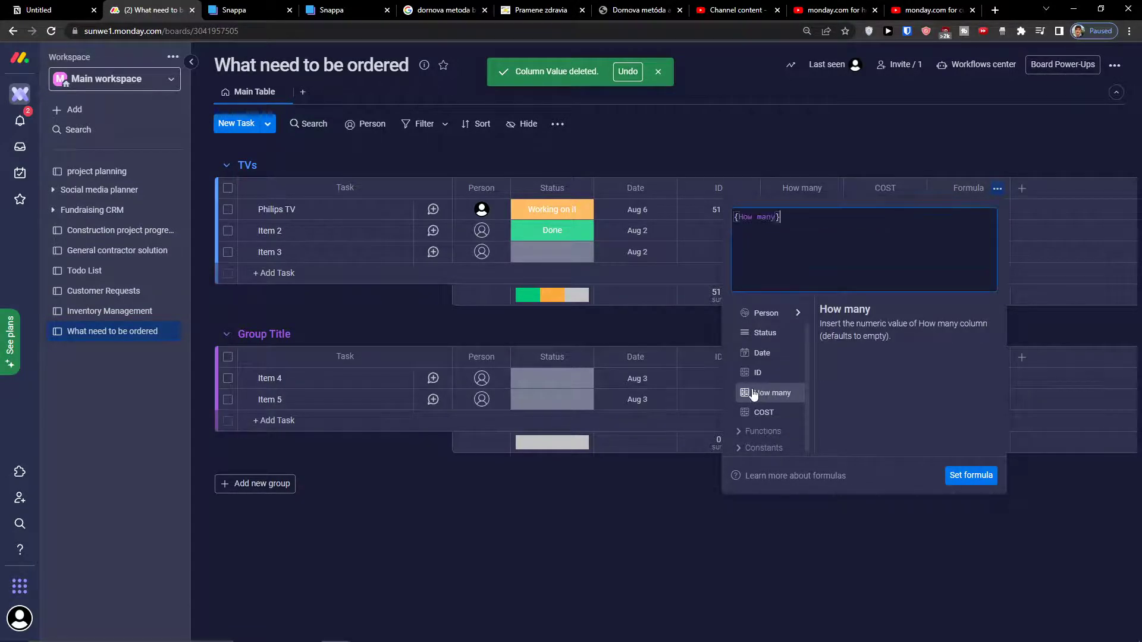
type("*")
left_click(764, 412)
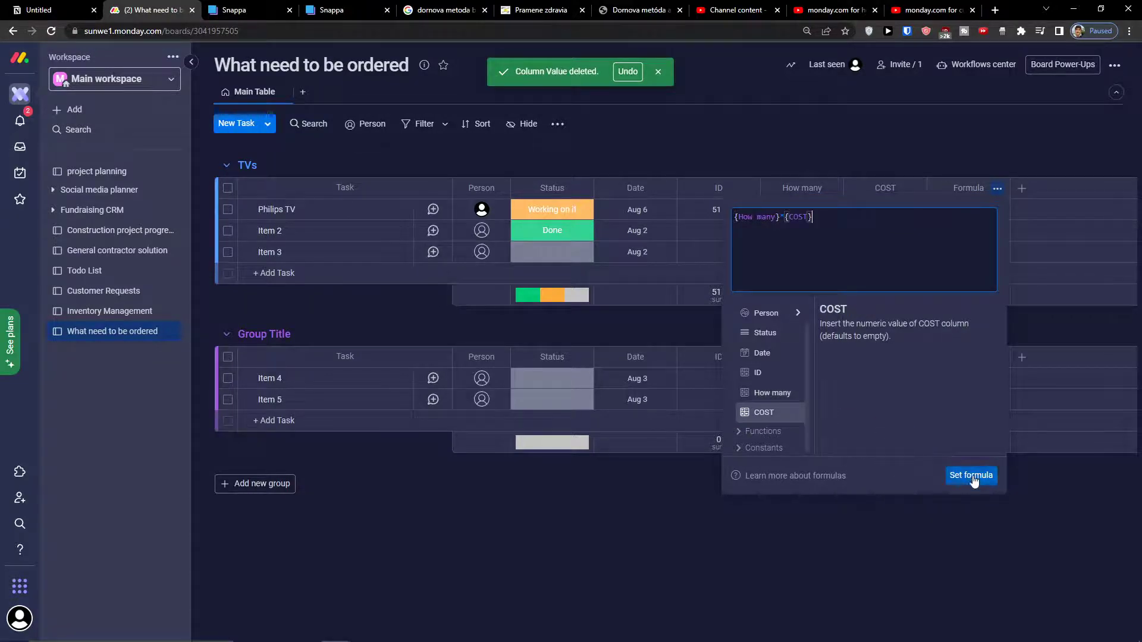
left_click(970, 476)
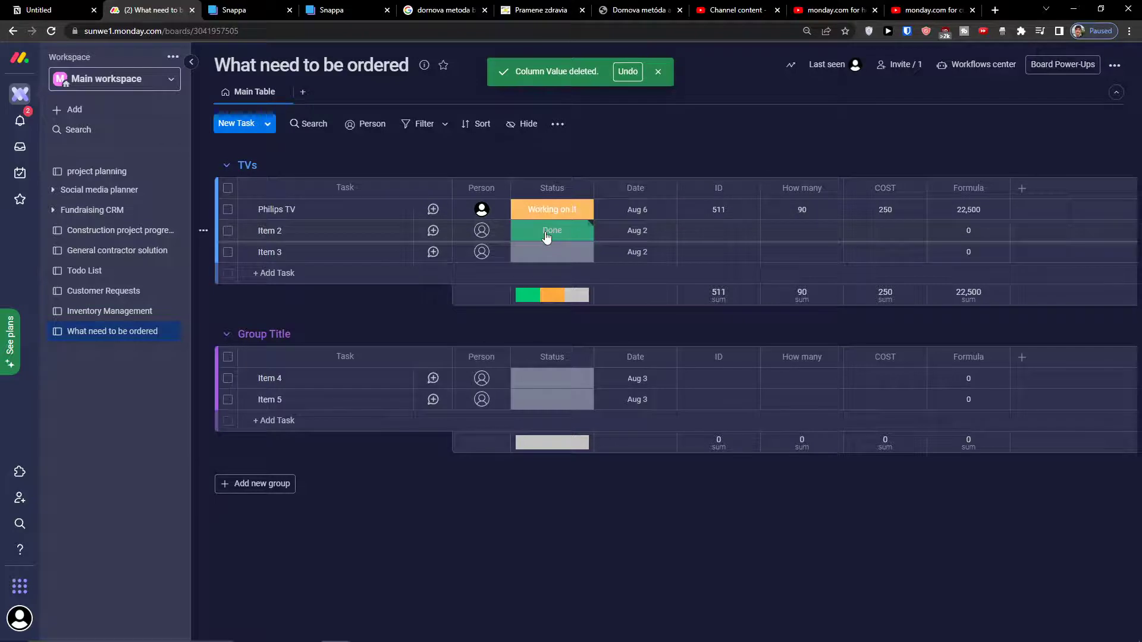
left_click(645, 314)
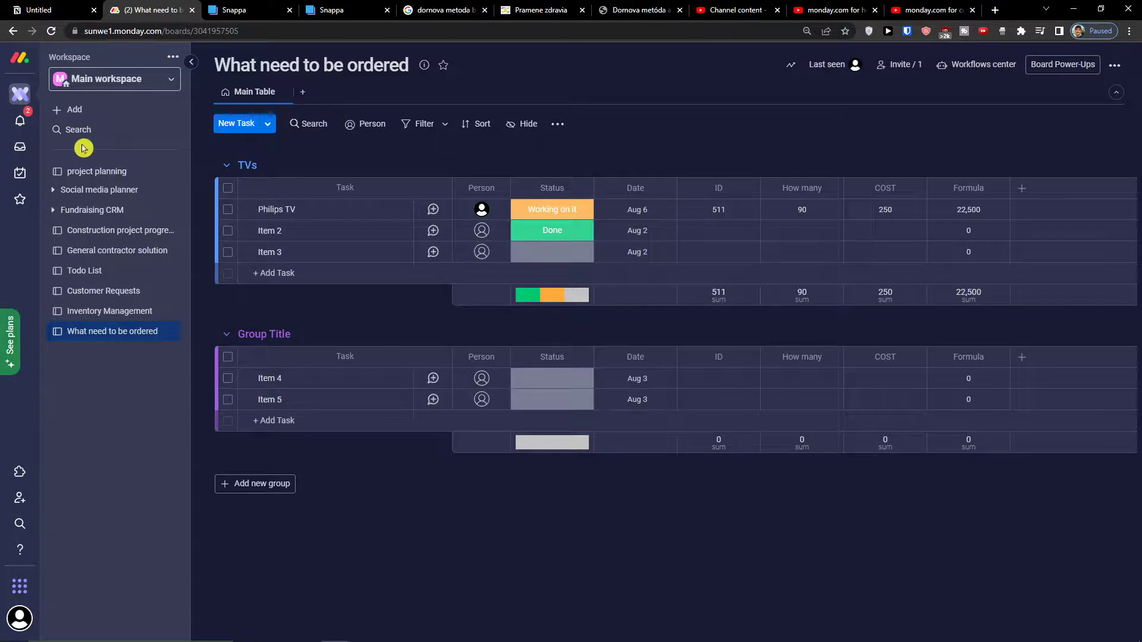
Open the template center and browse the work management templates, including the Product Management and Education categories.
left_click(100, 114)
left_click(233, 171)
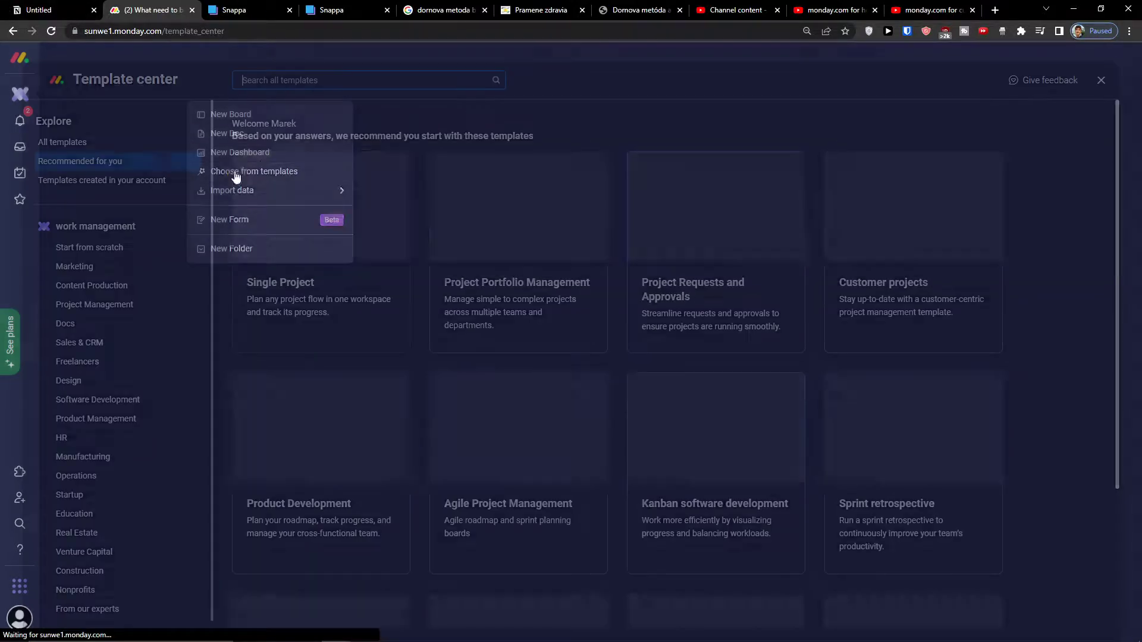
type("tas")
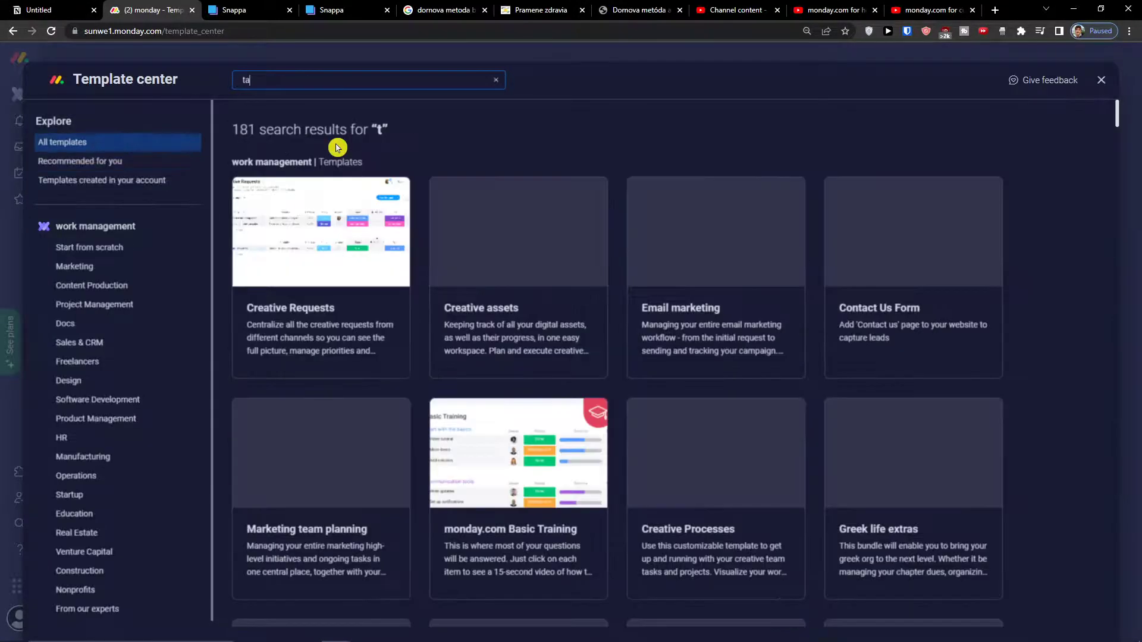
key("BackSpace")
key("BackSpace")
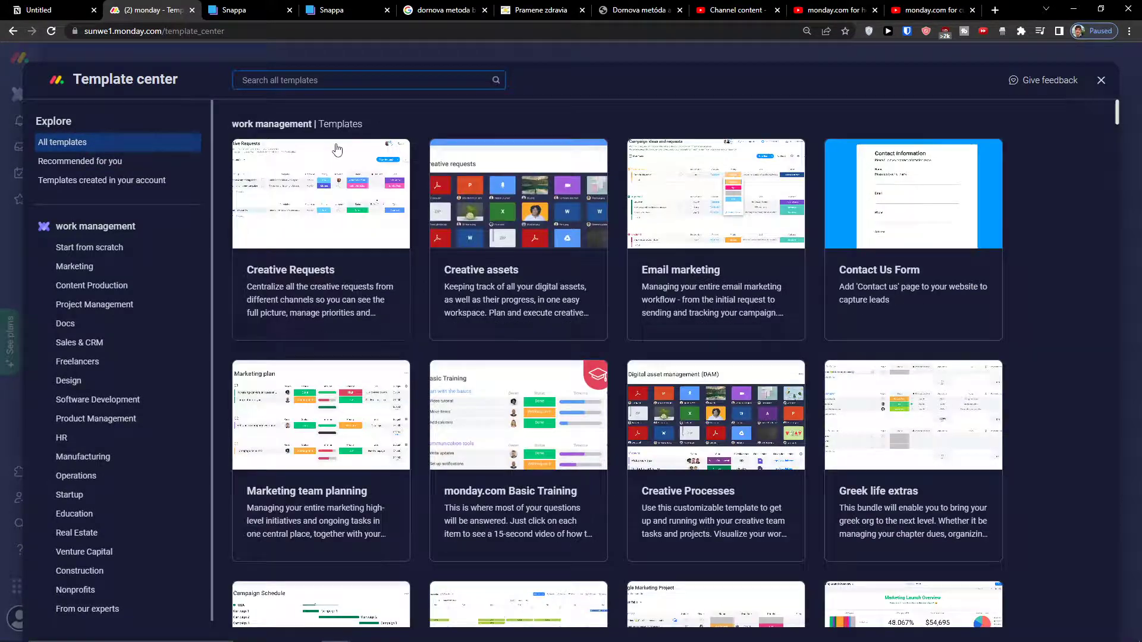
left_click(96, 421)
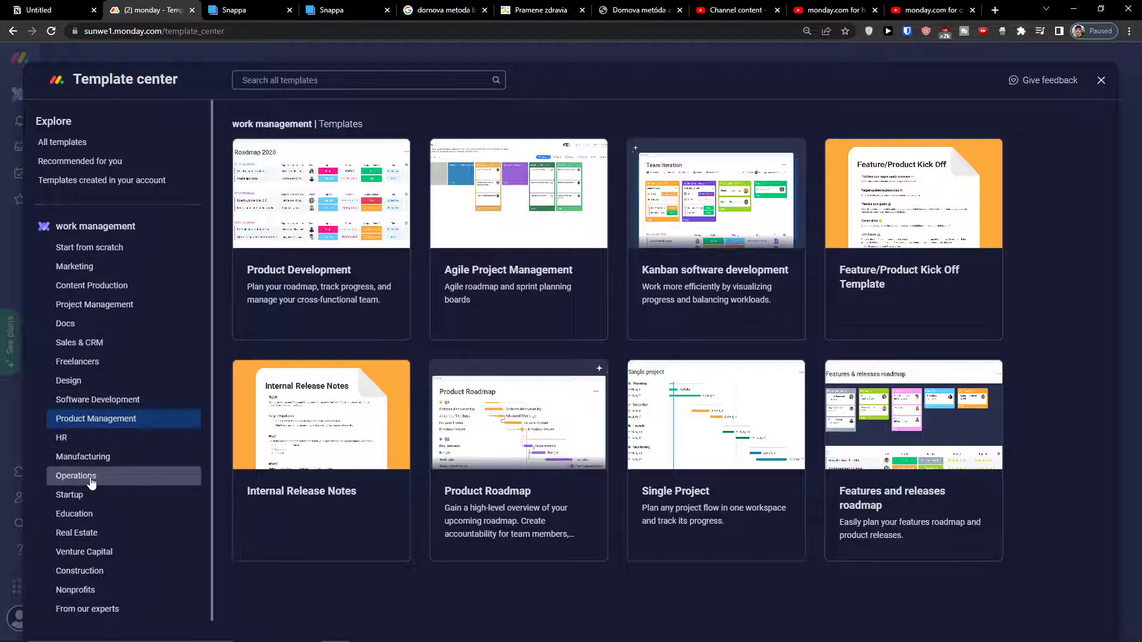
left_click(84, 514)
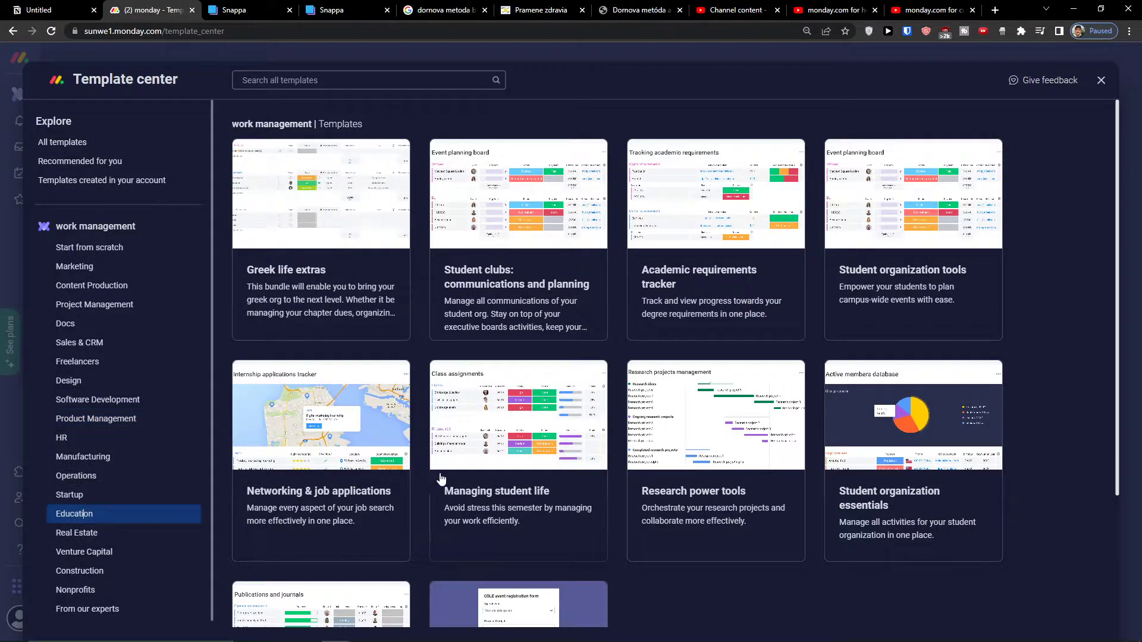
Browse the Construction and From our experts templates and create a board from the Daily Work Schedule template.
scroll(440, 478, "down", 3)
left_click(132, 572)
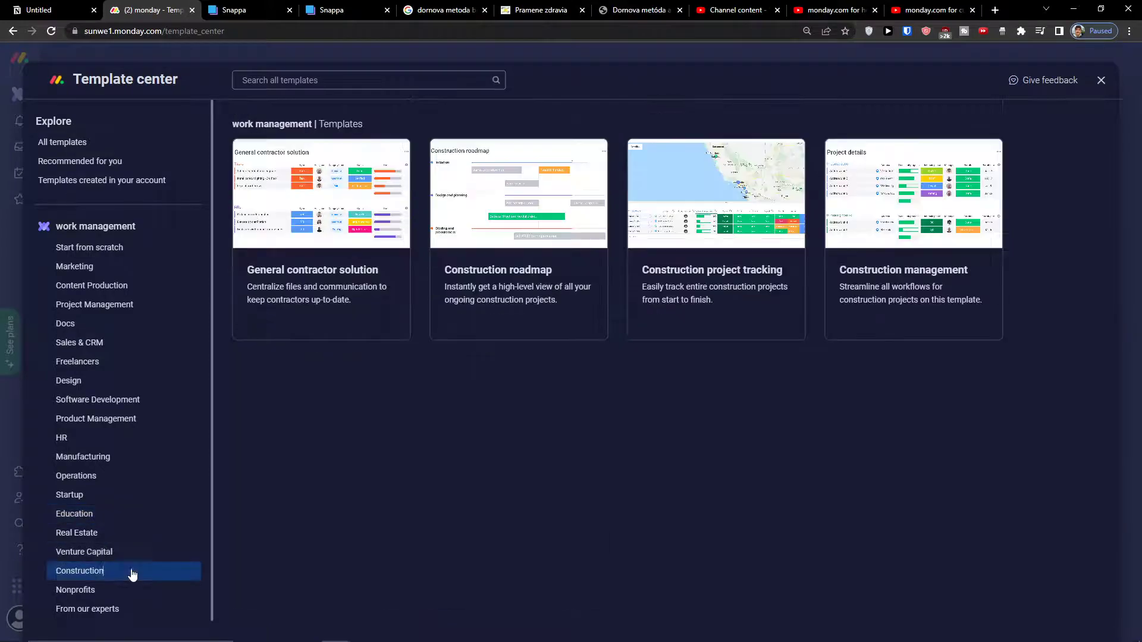
left_click(98, 609)
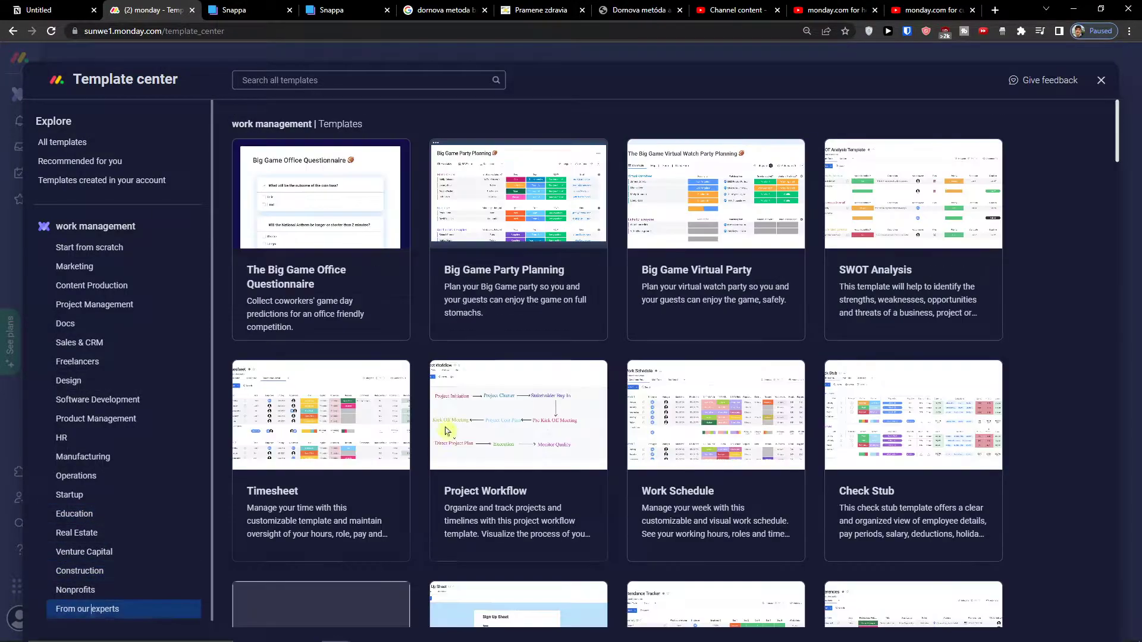
scroll(556, 404, "down", 10)
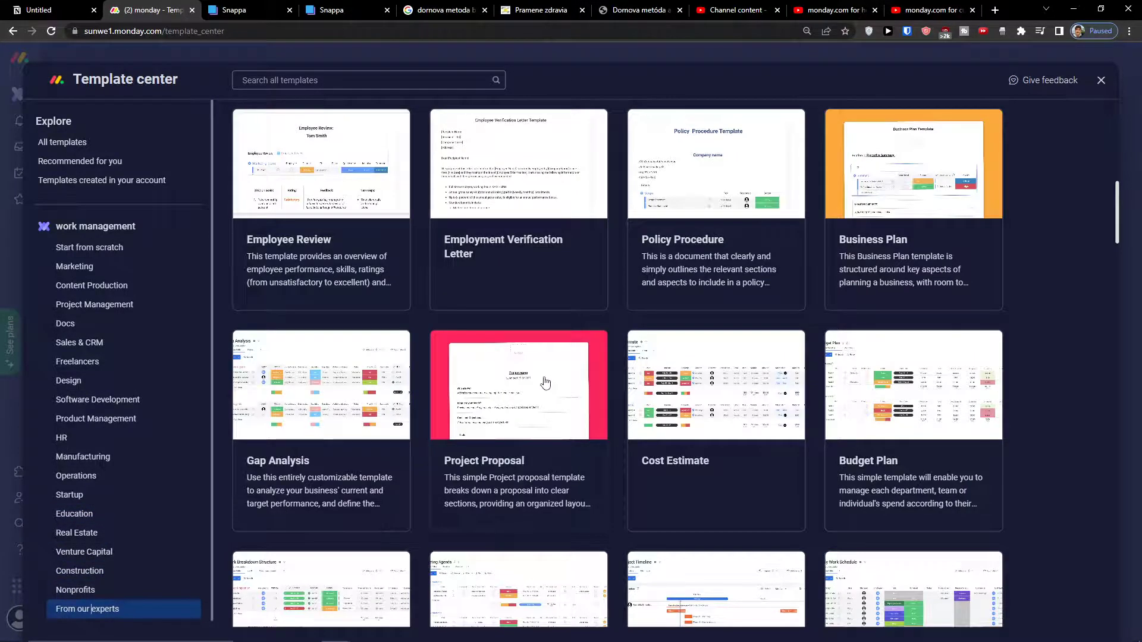
scroll(545, 382, "down", 2)
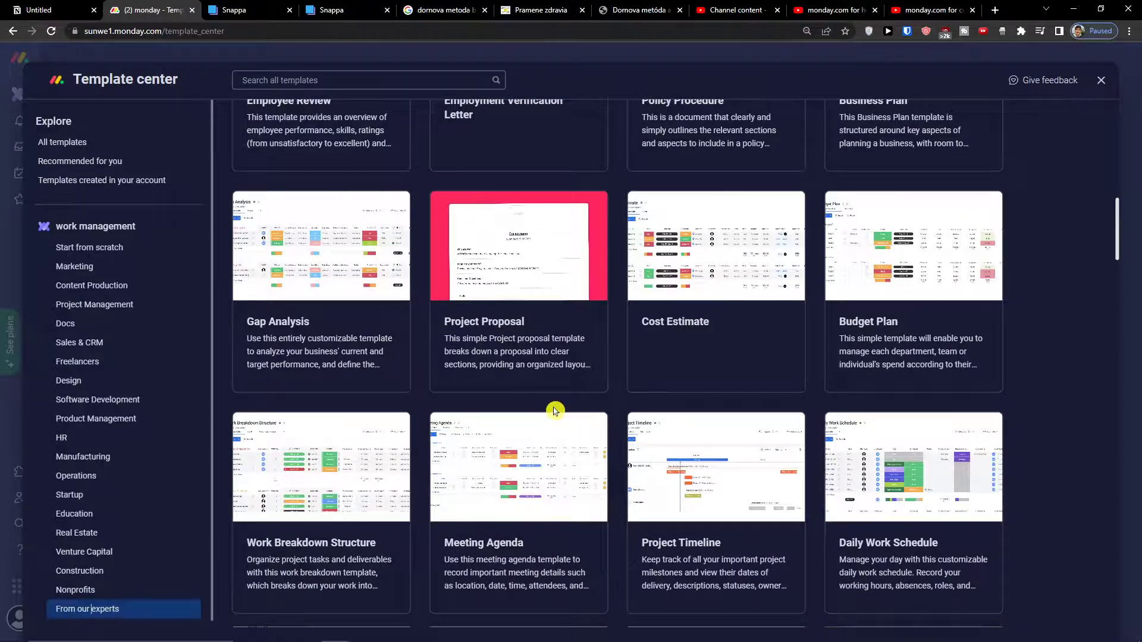
scroll(555, 410, "down", 2)
scroll(566, 408, "down", 2)
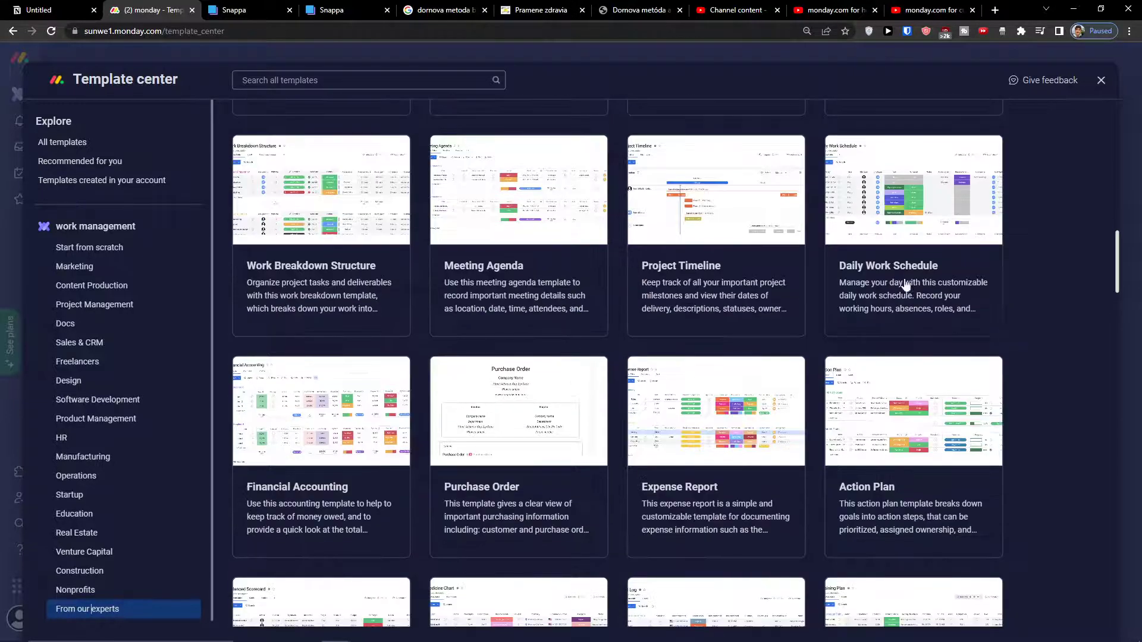
left_click(905, 230)
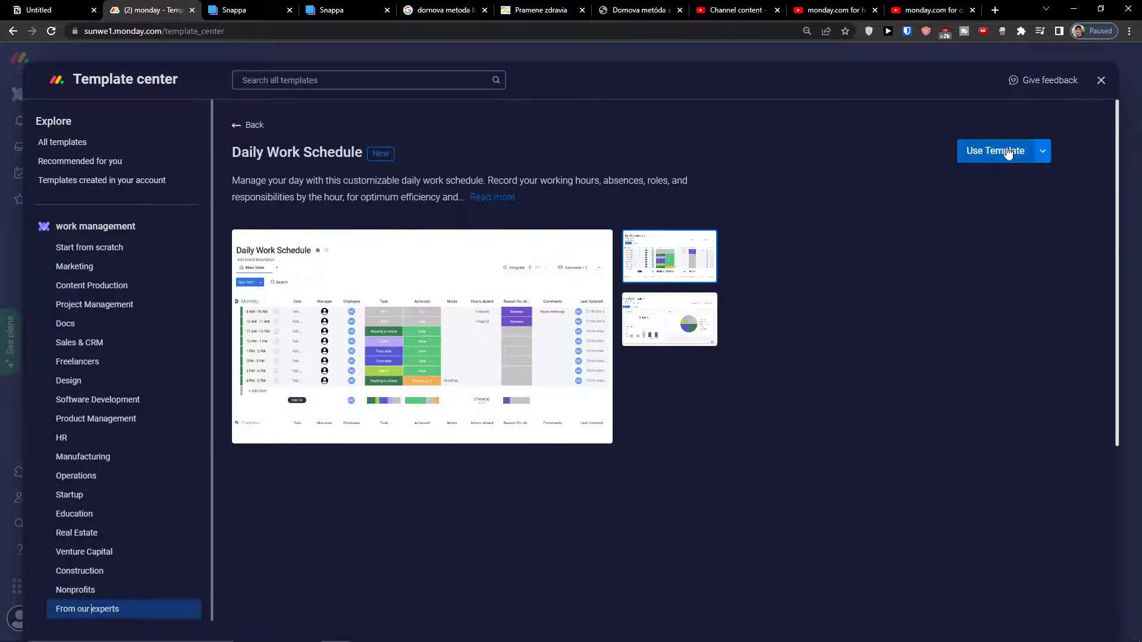
left_click(1007, 153)
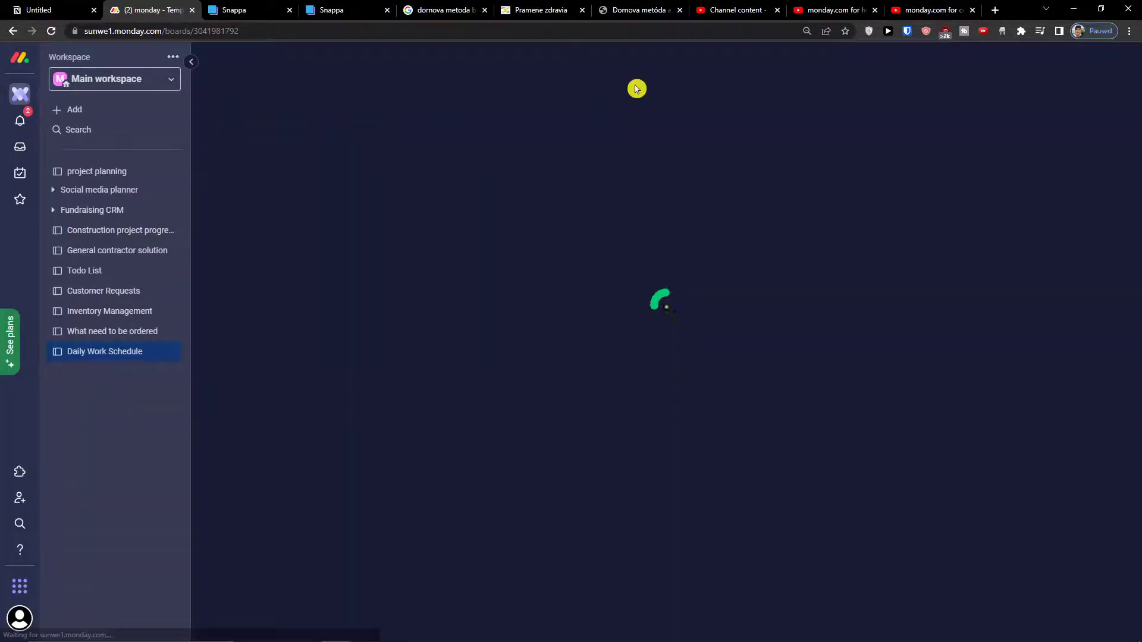
View the Inventory Management board, return to the Daily Work Schedule board and widen its Item column to show the full time slots.
left_click(94, 310)
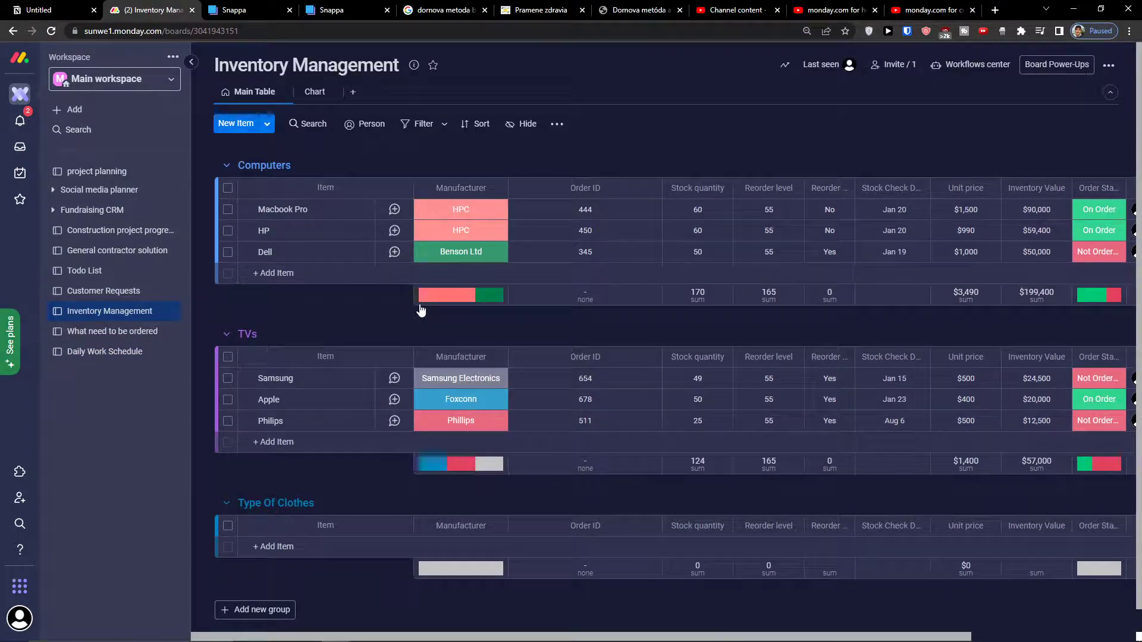
left_click(104, 351)
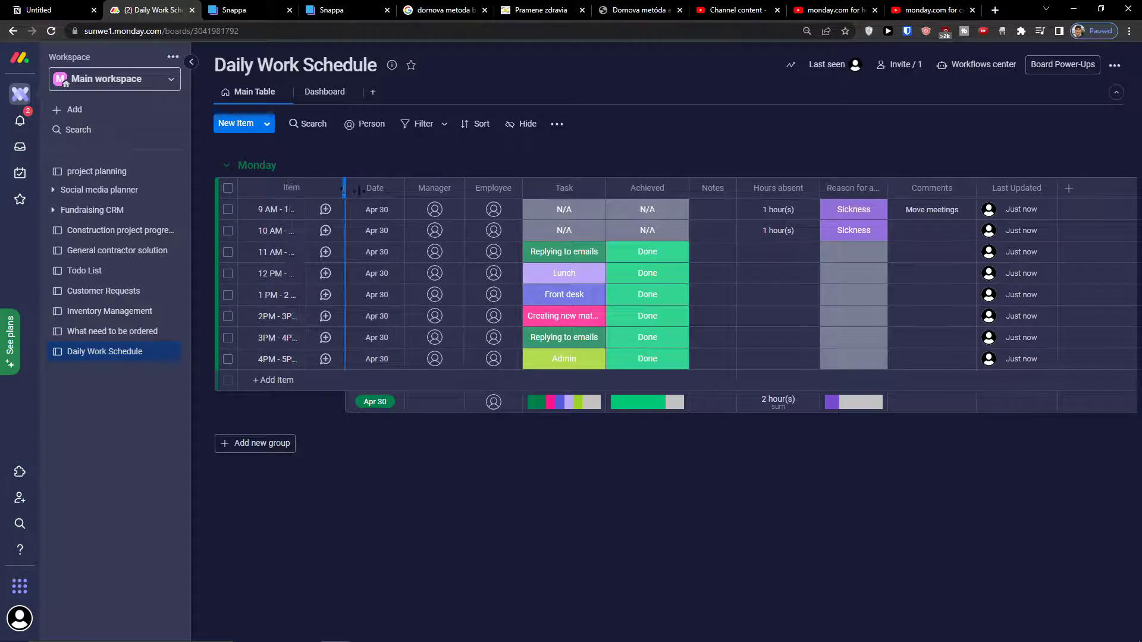
left_click_drag(345, 190, 447, 199)
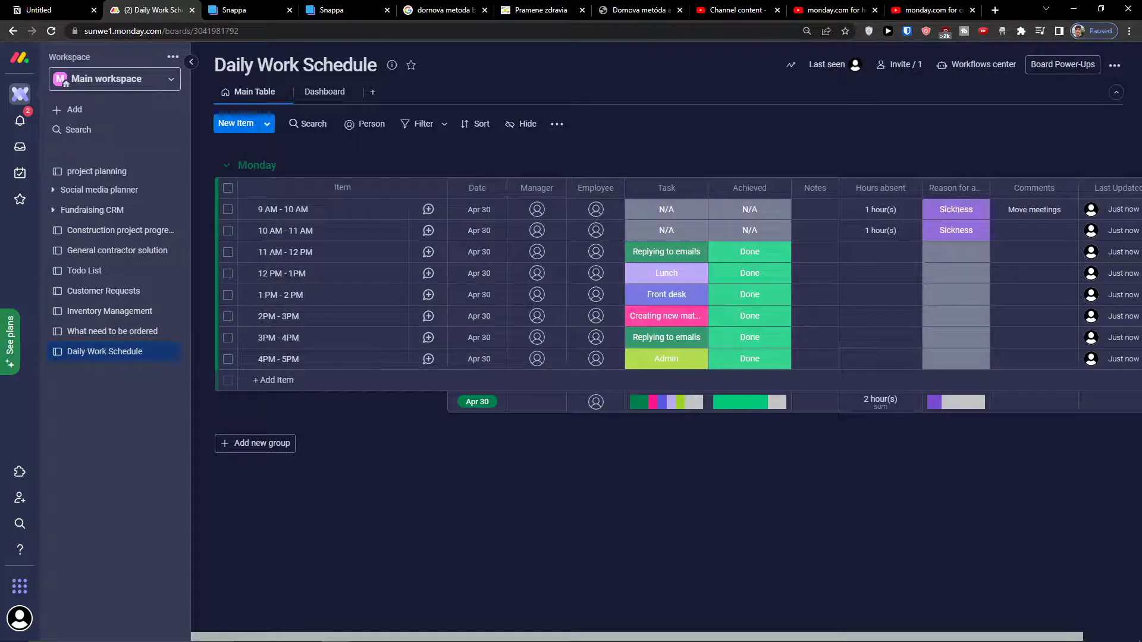
Delete the "What need to be ordered" and "Inventory Management" boards from the main workspace.
left_click(167, 331)
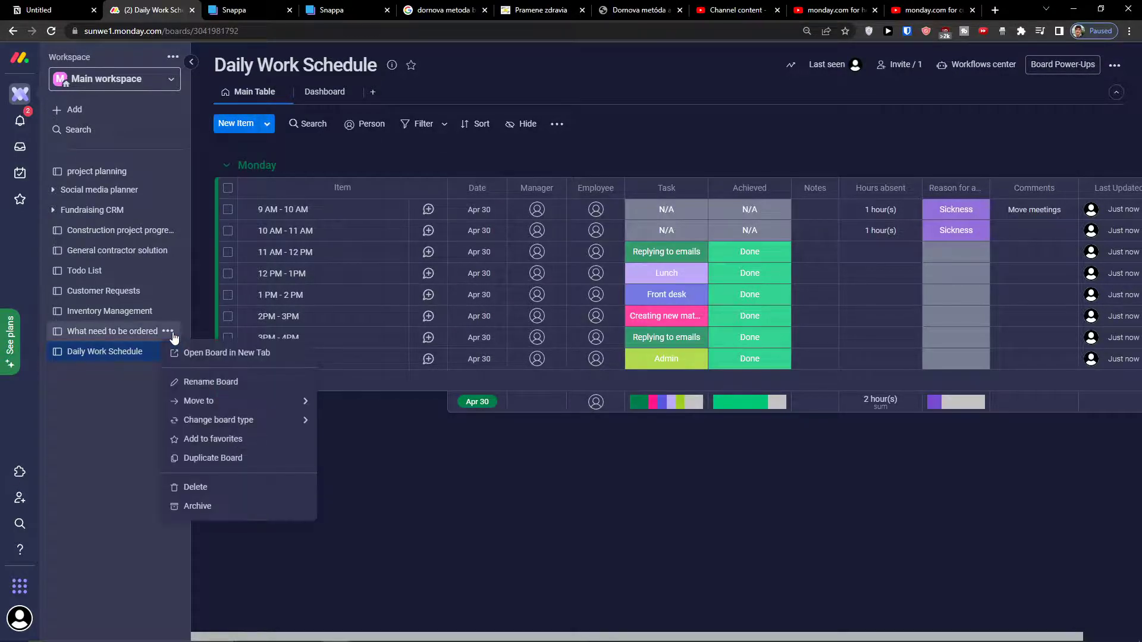
left_click(195, 487)
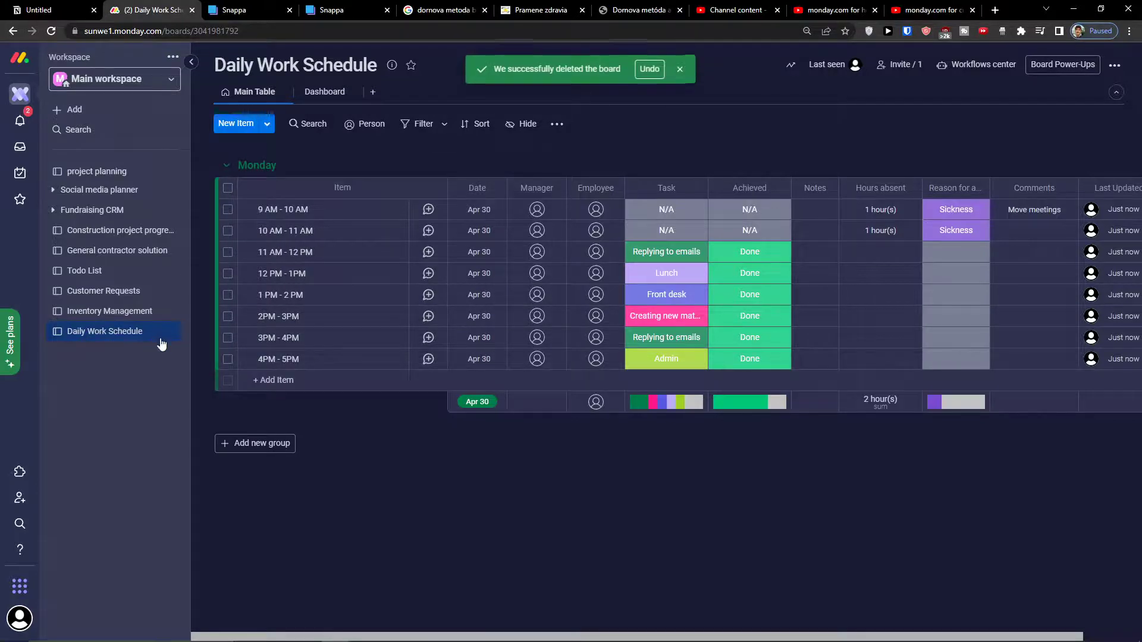
left_click(168, 314)
left_click(167, 314)
left_click(168, 314)
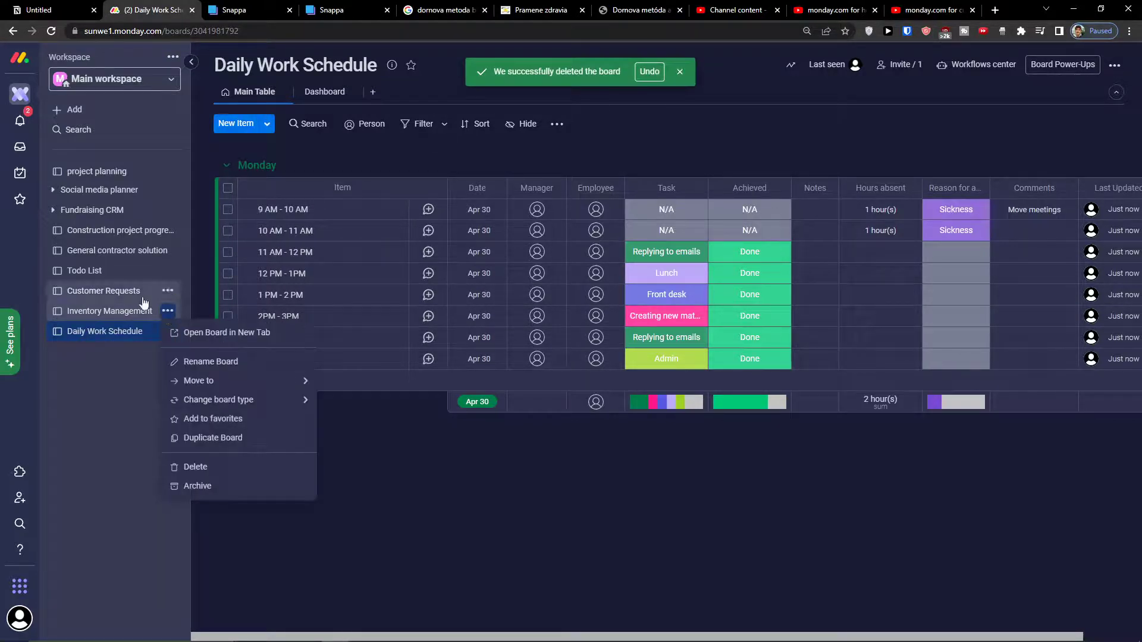
left_click(178, 467)
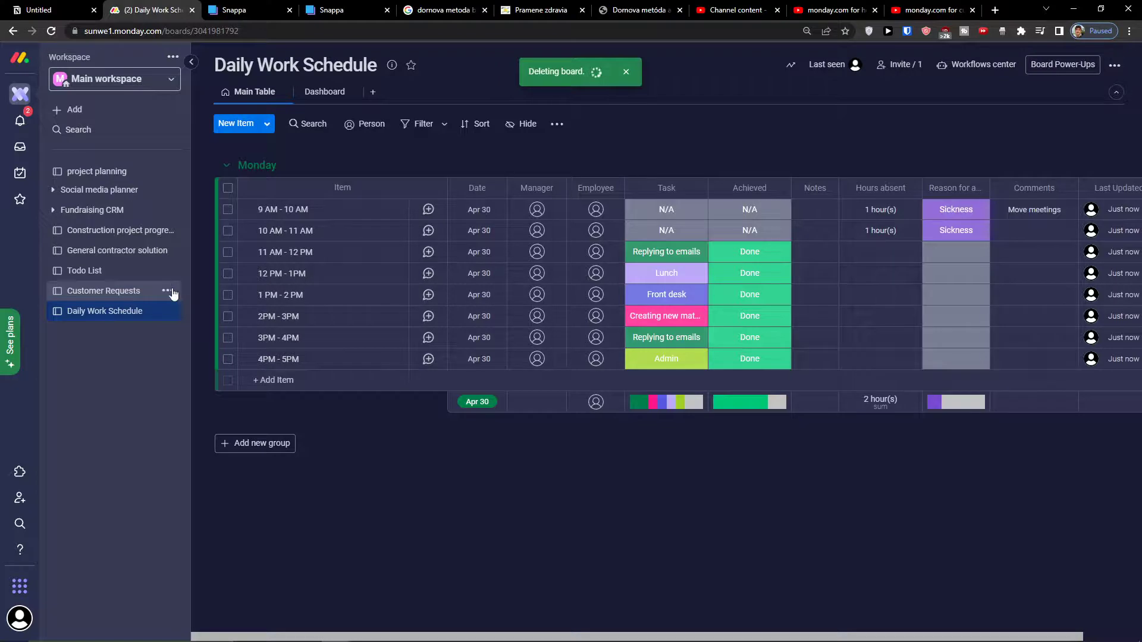
Delete the "Customer Requests", "Daily Work Schedule" and "Todo List" boards from the main workspace.
left_click(168, 291)
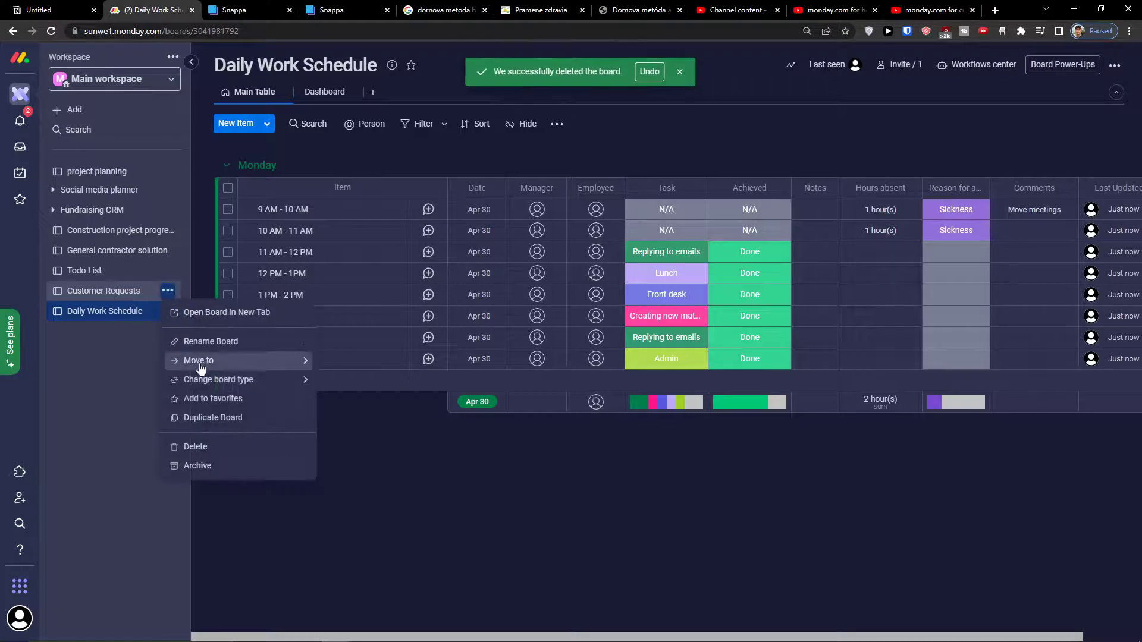
left_click(189, 446)
left_click(168, 291)
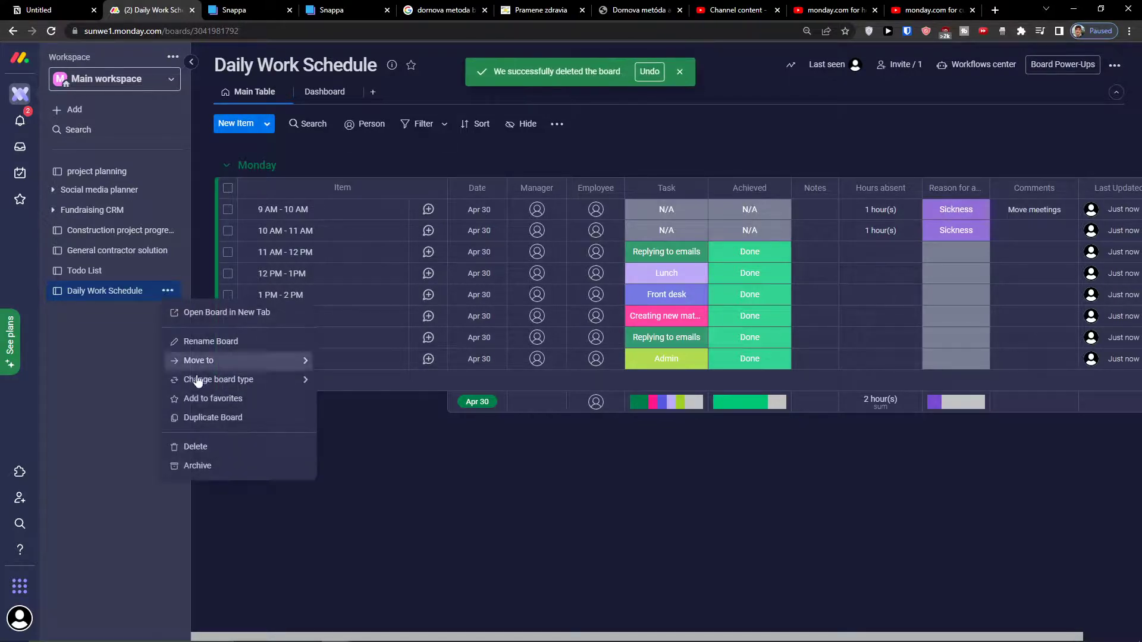
left_click(191, 445)
left_click(168, 270)
left_click(191, 445)
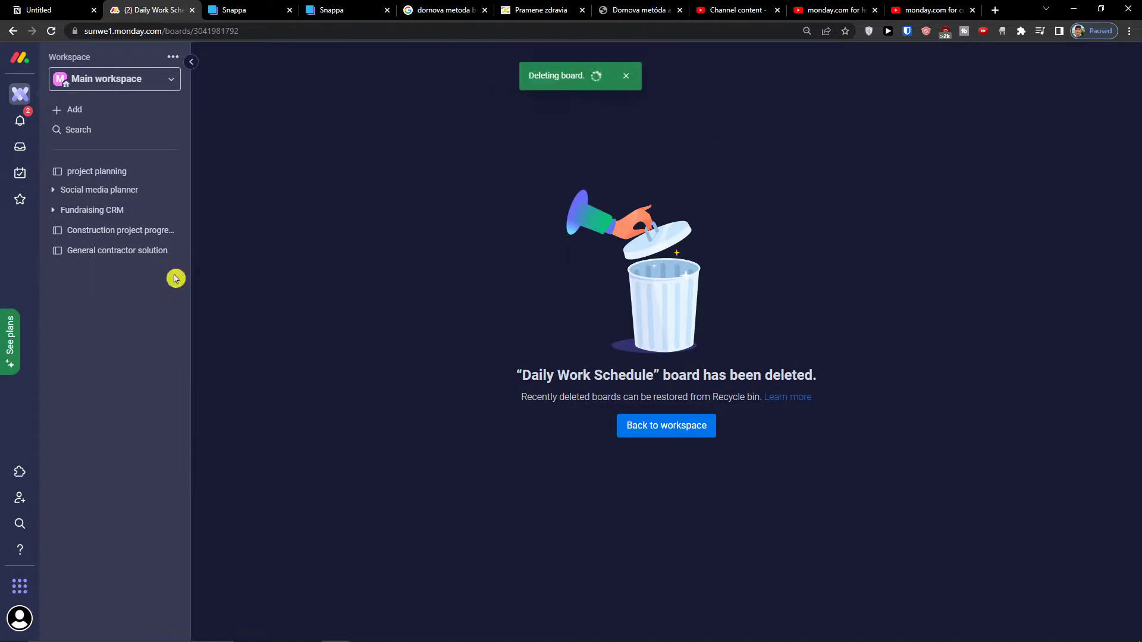
Delete the "General contractor solution" board and the construction project board from the main workspace.
left_click(169, 250)
left_click(196, 397)
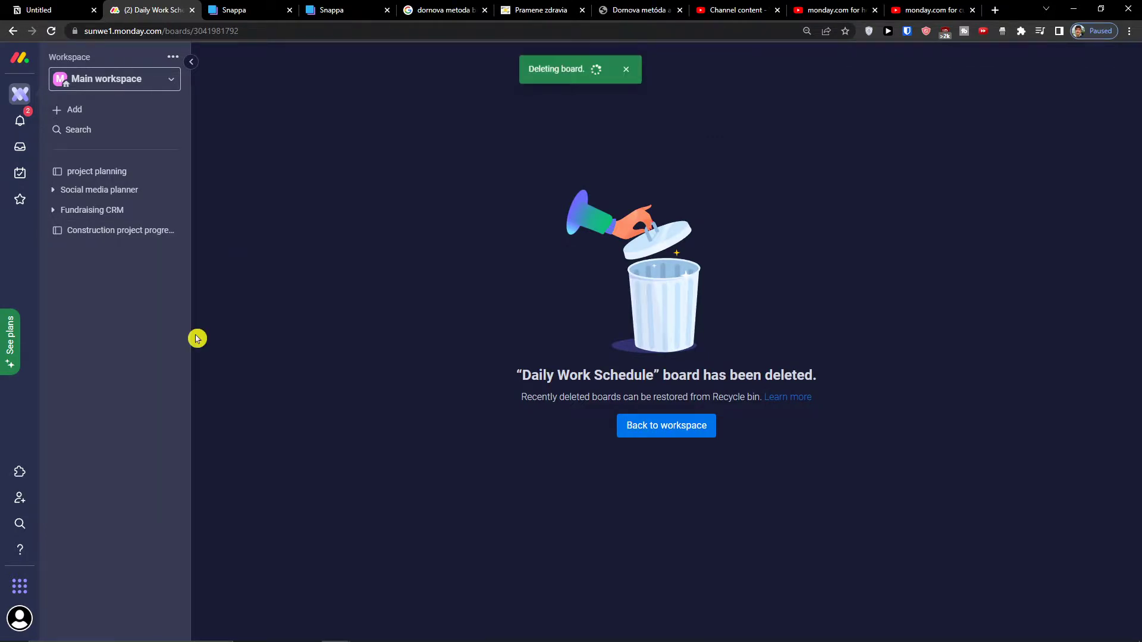
left_click(168, 230)
left_click(214, 385)
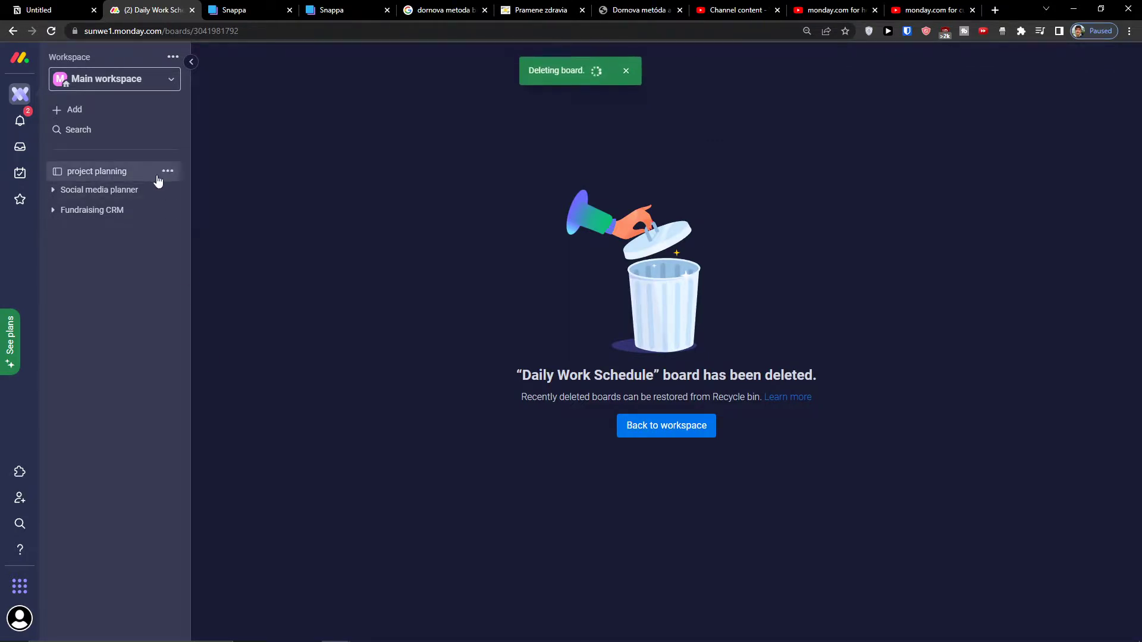
Open the main table of the "project planning" board.
left_click(159, 180)
left_click(253, 92)
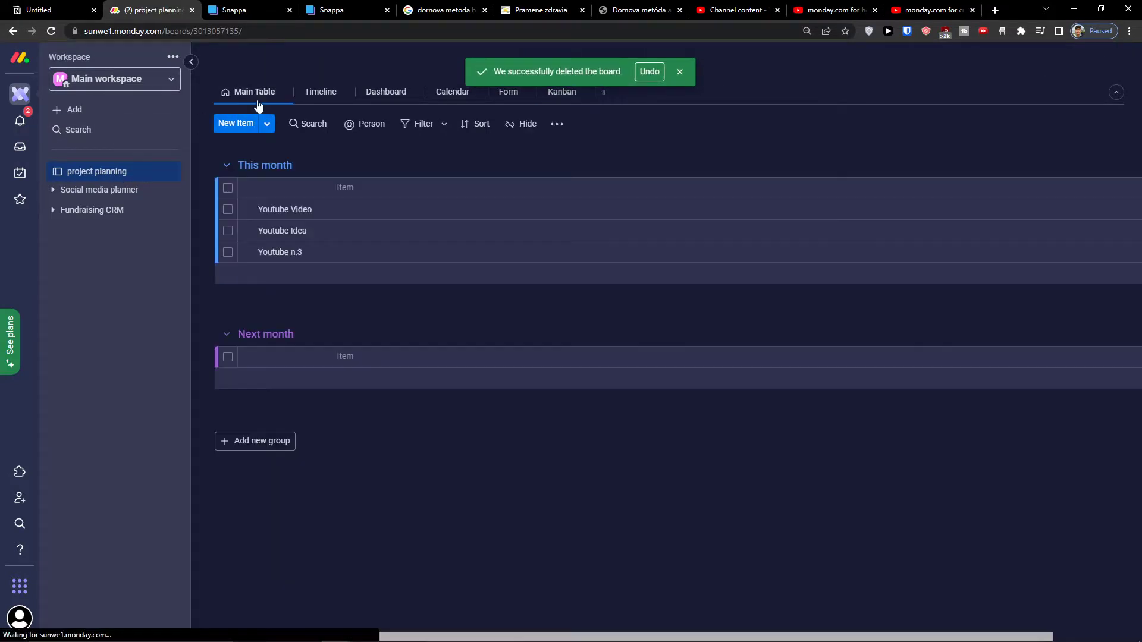